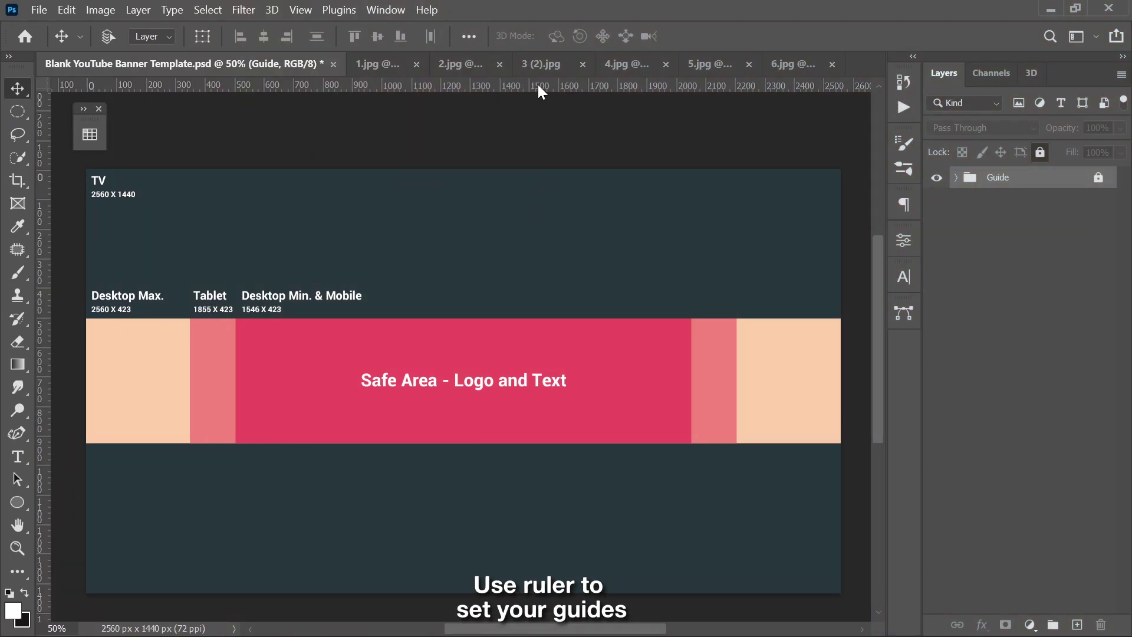
Add guides at the safe area's top and bottom and the Tablet and Desktop Min. boundaries.
left_click_drag(538, 86, 558, 318)
left_click_drag(557, 86, 565, 442)
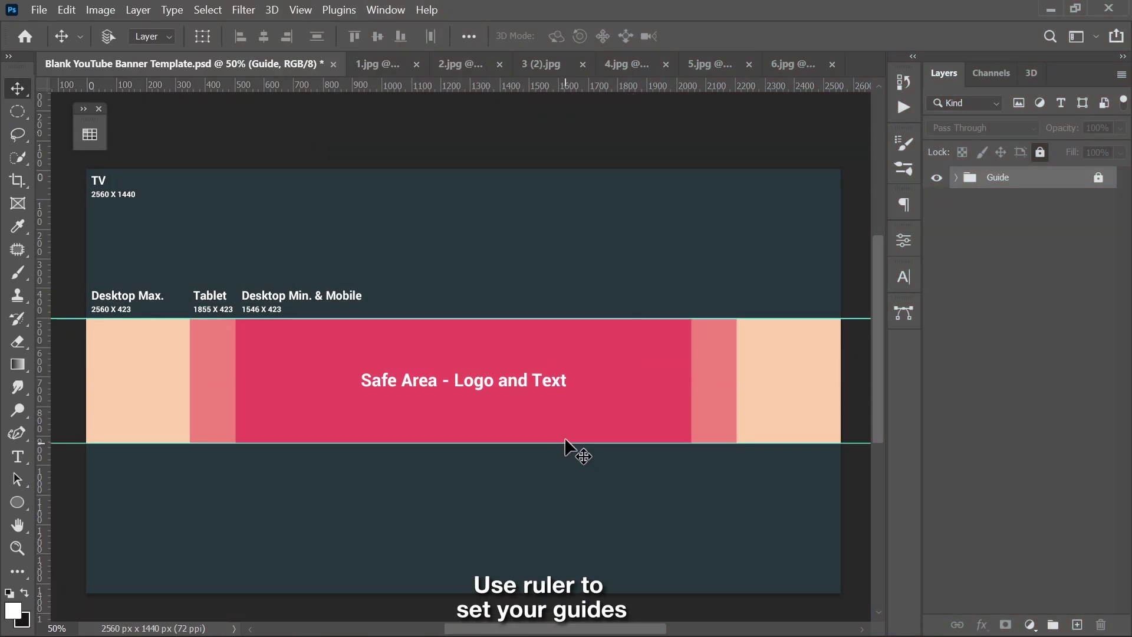
left_click_drag(219, 326, 238, 329)
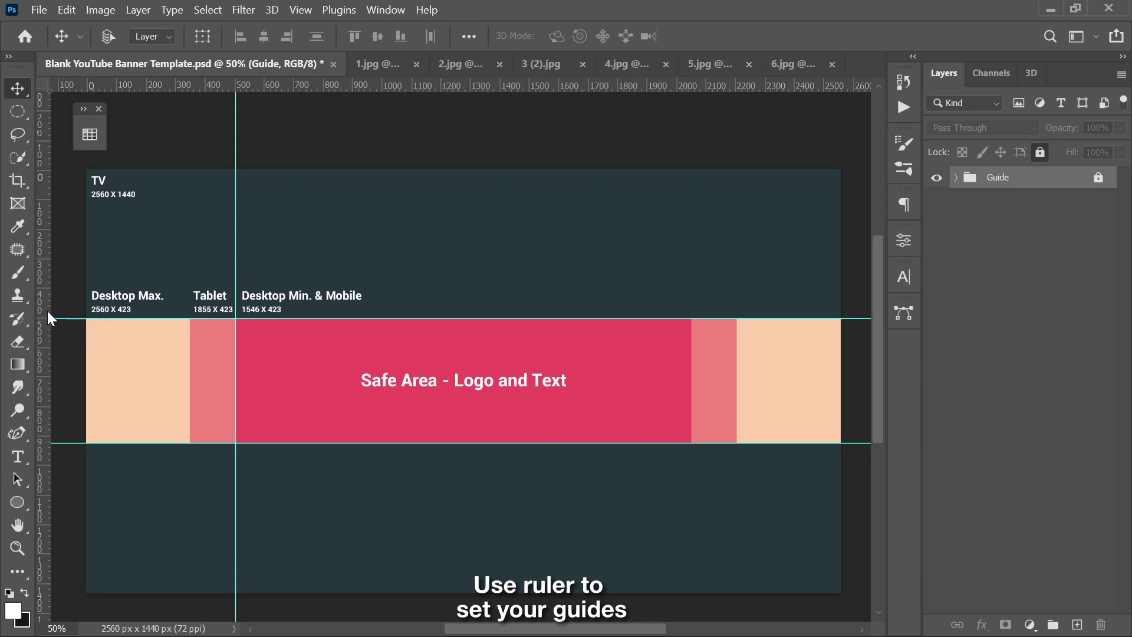
mouse_move(48, 318)
left_mouse_down()
mouse_move(688, 316)
mouse_move(791, 338)
mouse_move(736, 330)
left_mouse_up()
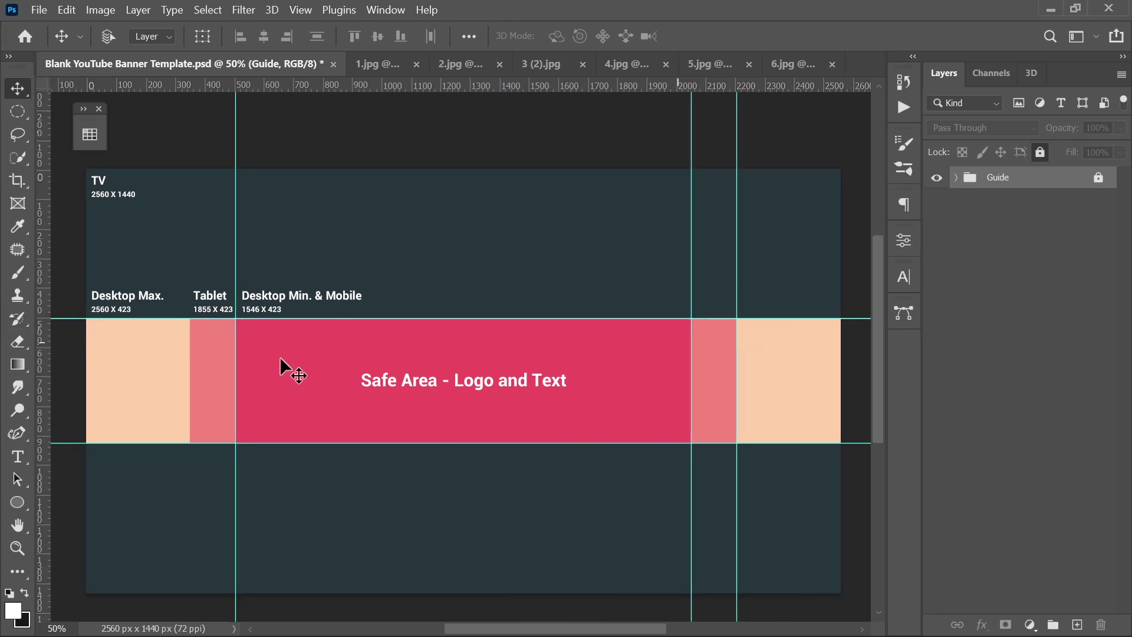
left_click_drag(70, 351, 190, 363)
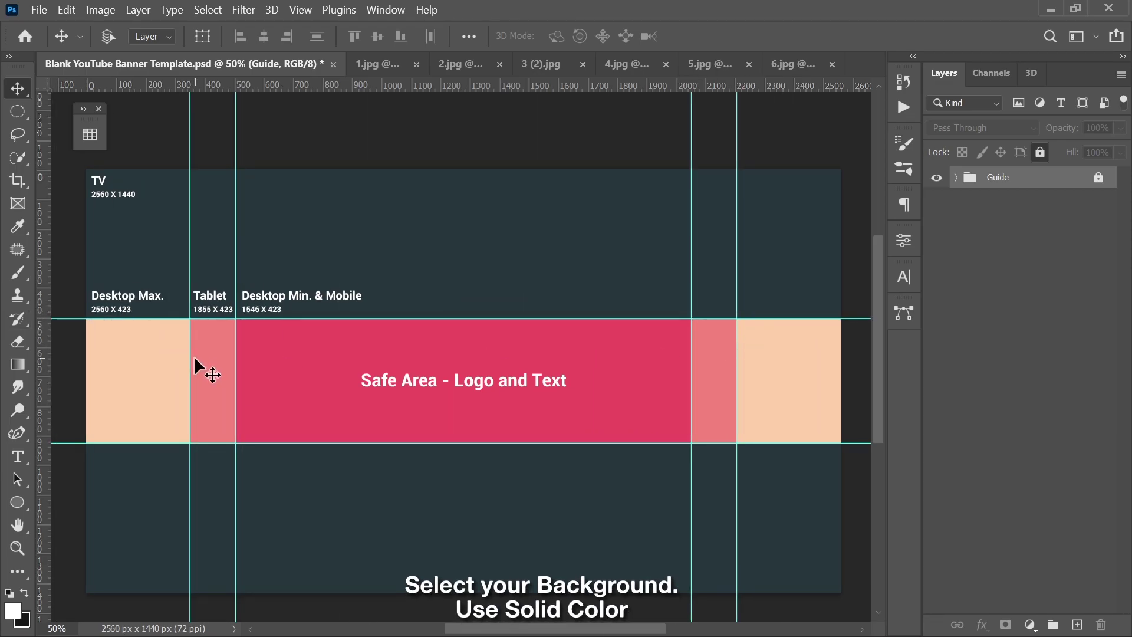
Add a light grey #ebebeb Solid Color fill layer covering the banner template.
left_click(1030, 624)
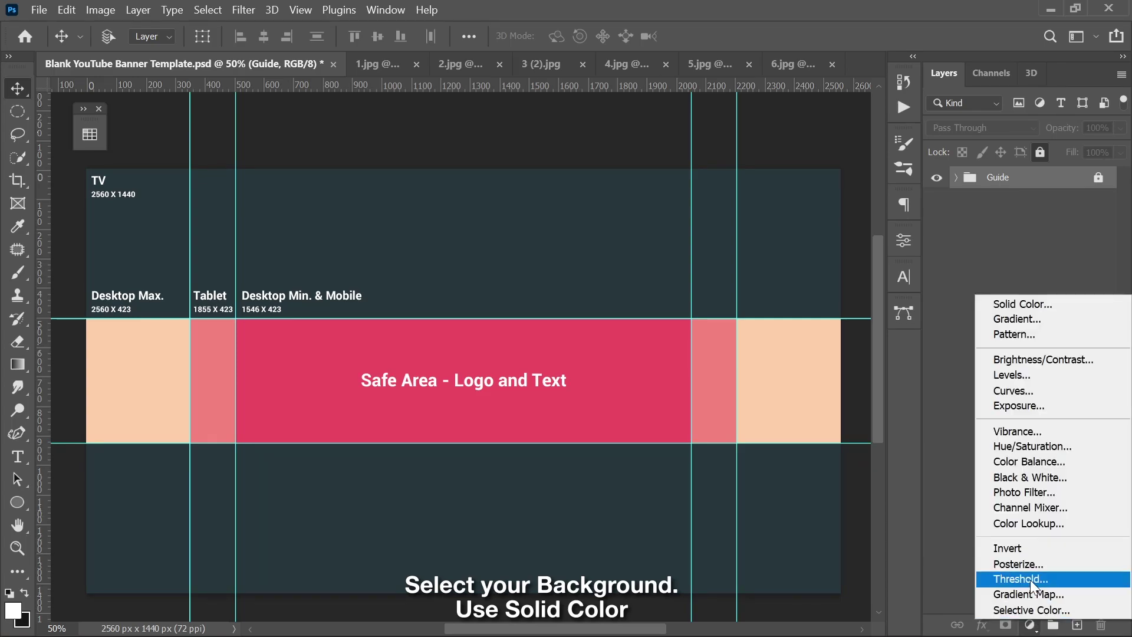
left_click(1028, 306)
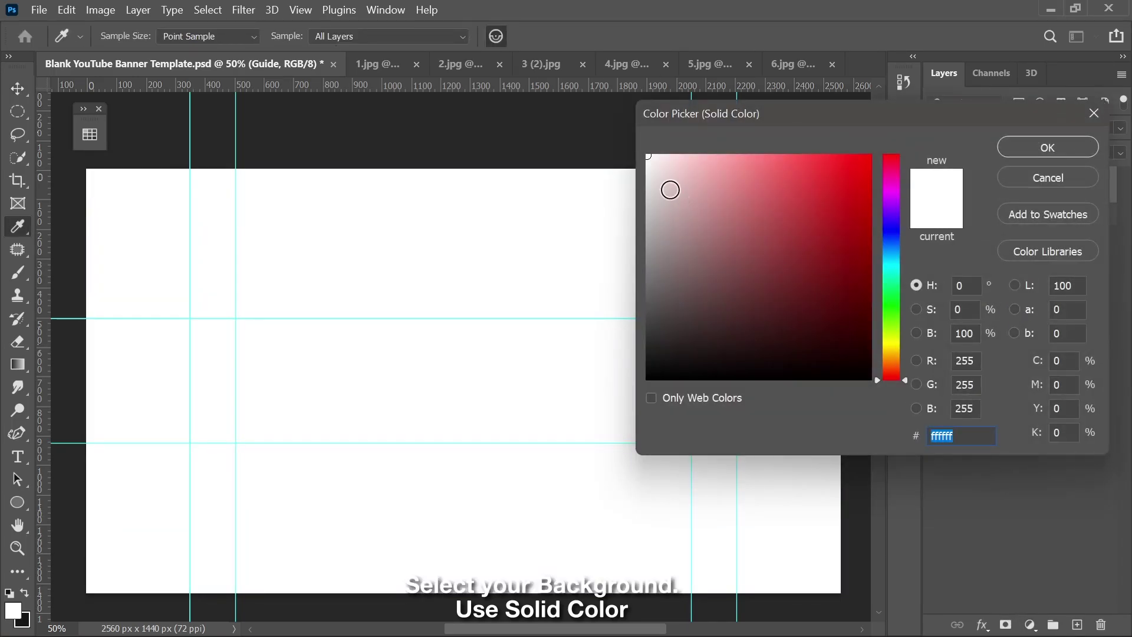
left_click(639, 171)
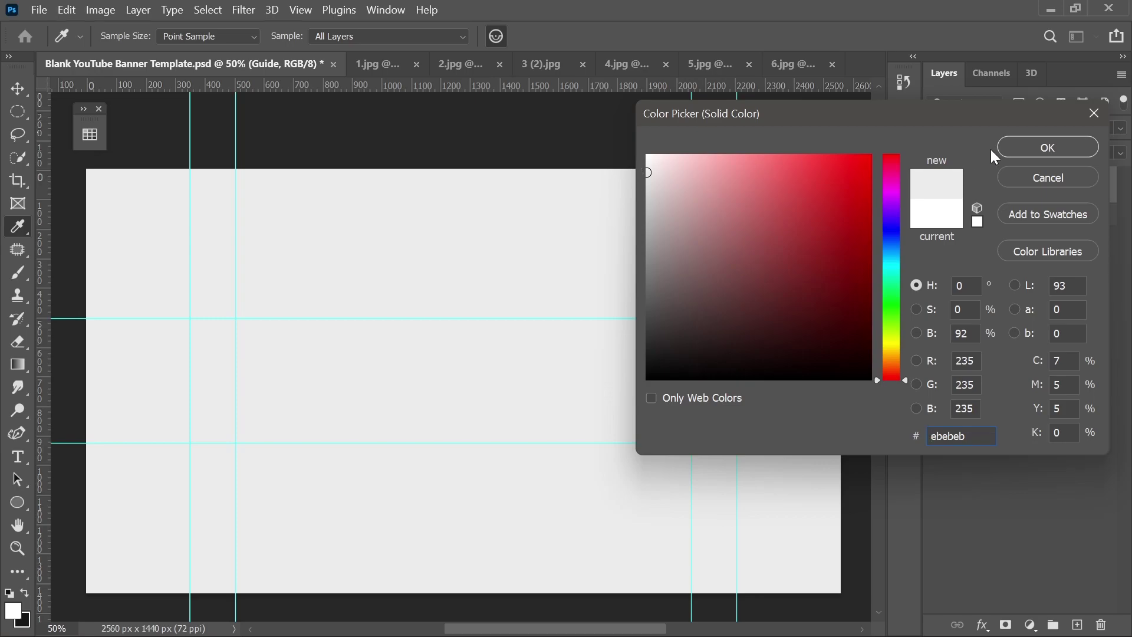
left_click(1011, 147)
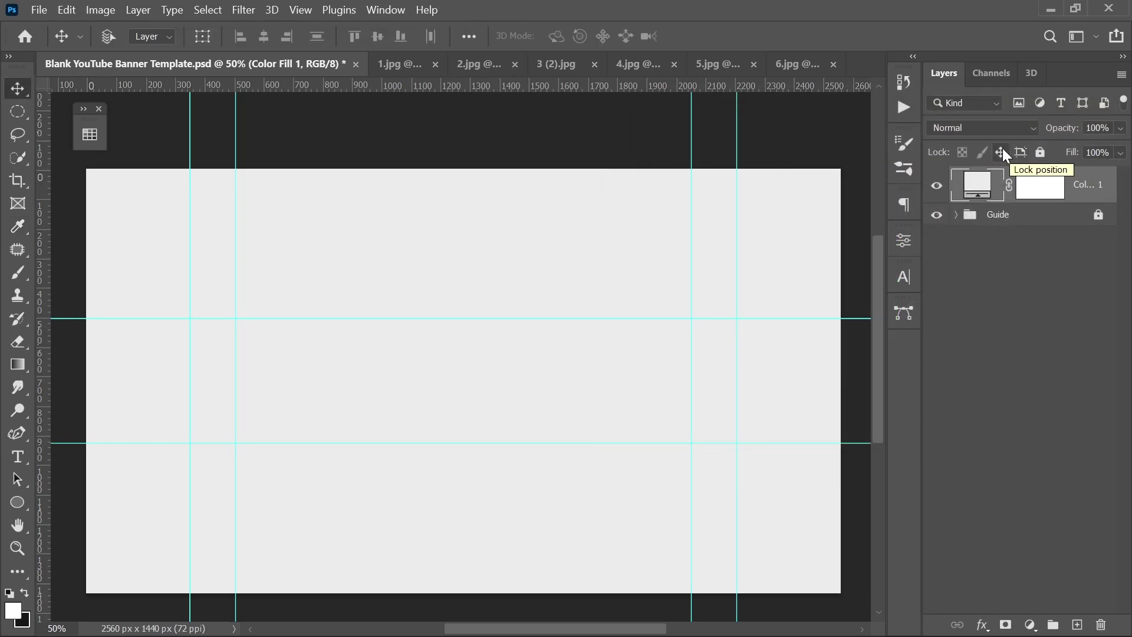
Place the 1.jpg newspaper photo, enlarged to 113.23% and shifted down, in Screen blend mode.
left_click(396, 62)
left_click_drag(586, 186, 589, 336)
key("ctrl+t")
left_click_drag(815, 389, 862, 388)
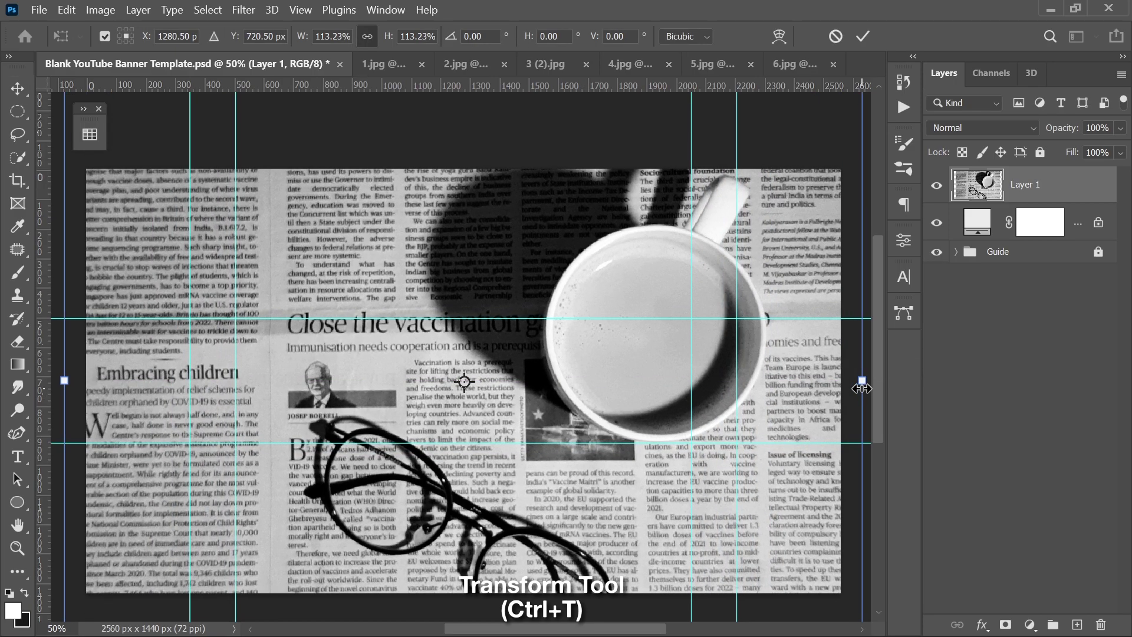
left_click_drag(697, 253, 709, 465)
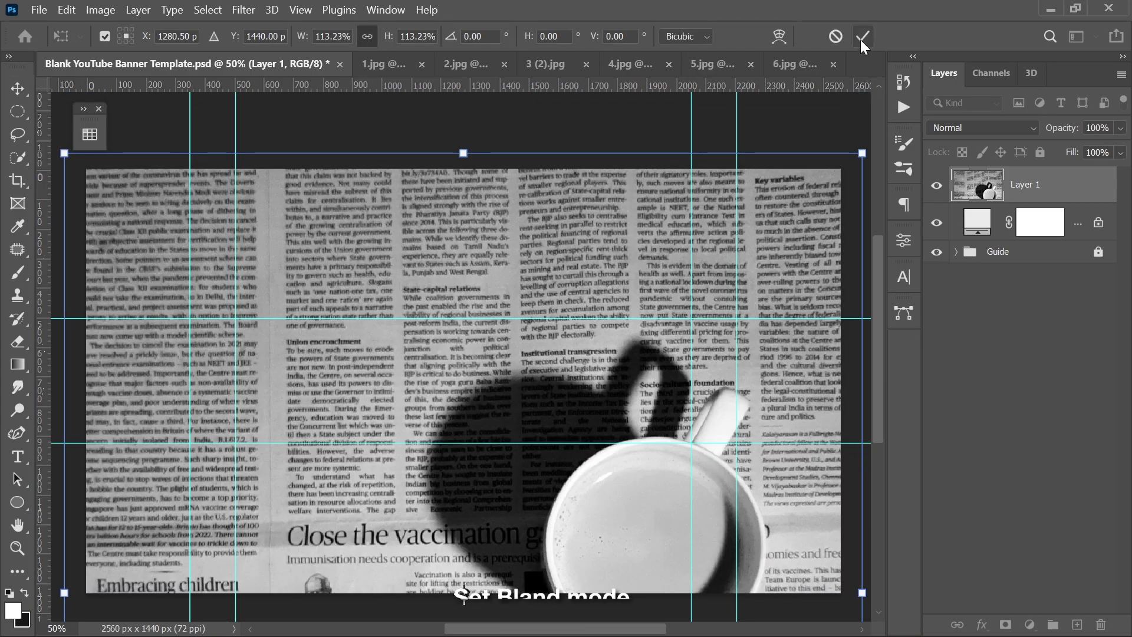
left_click(862, 37)
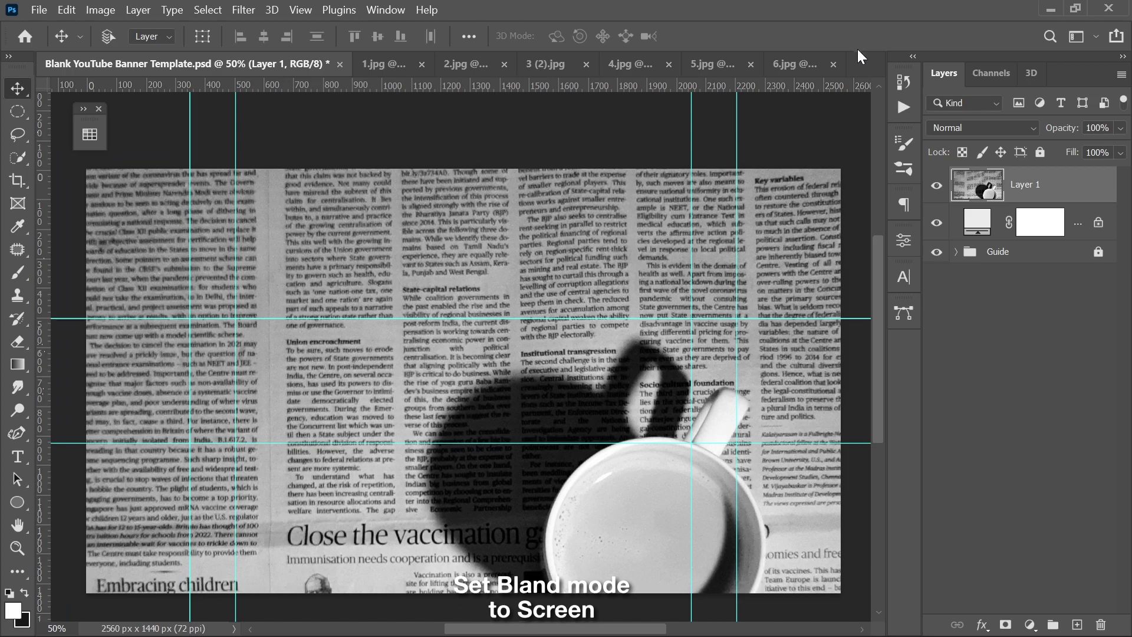
left_click(968, 129)
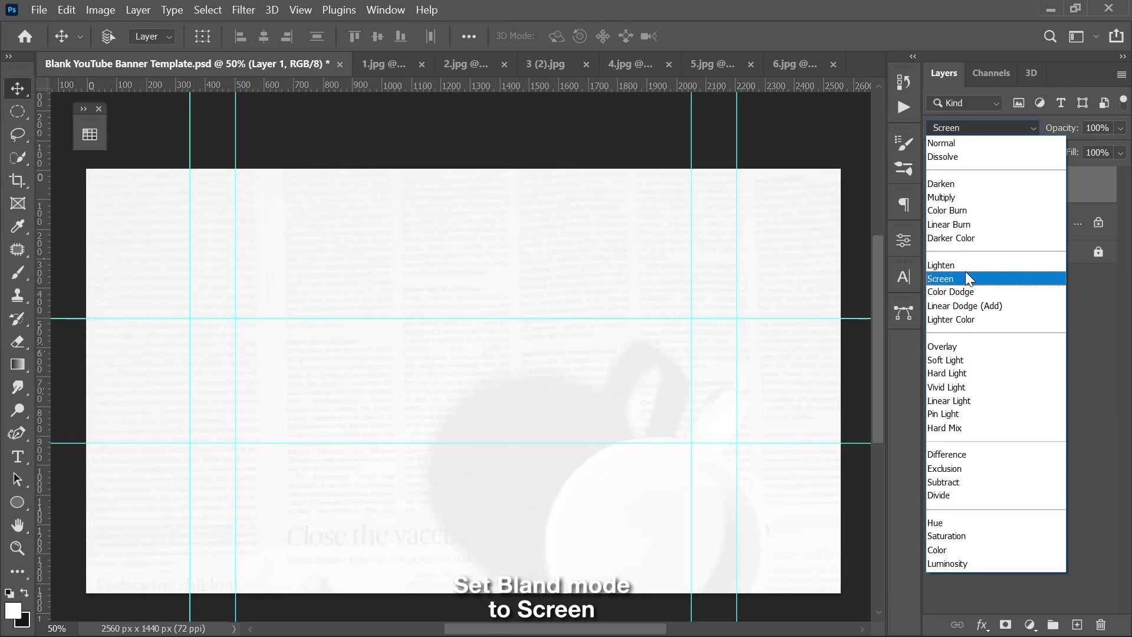
left_click(967, 279)
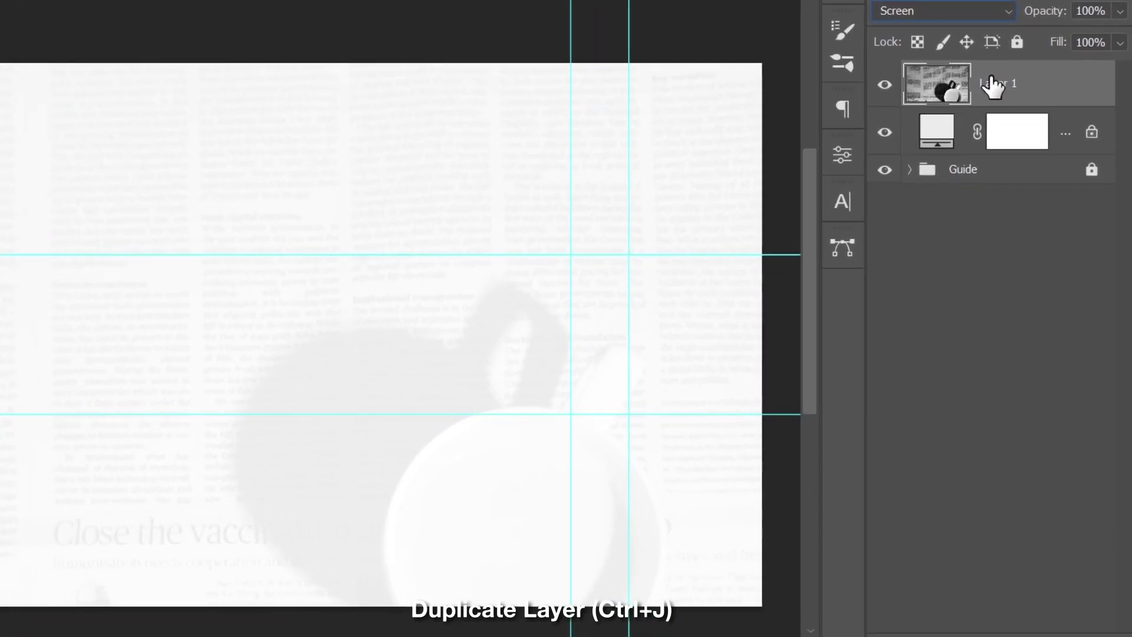
Duplicate the newspaper layer, hide the copy, and select a circle left of centre.
key("ctrl+j")
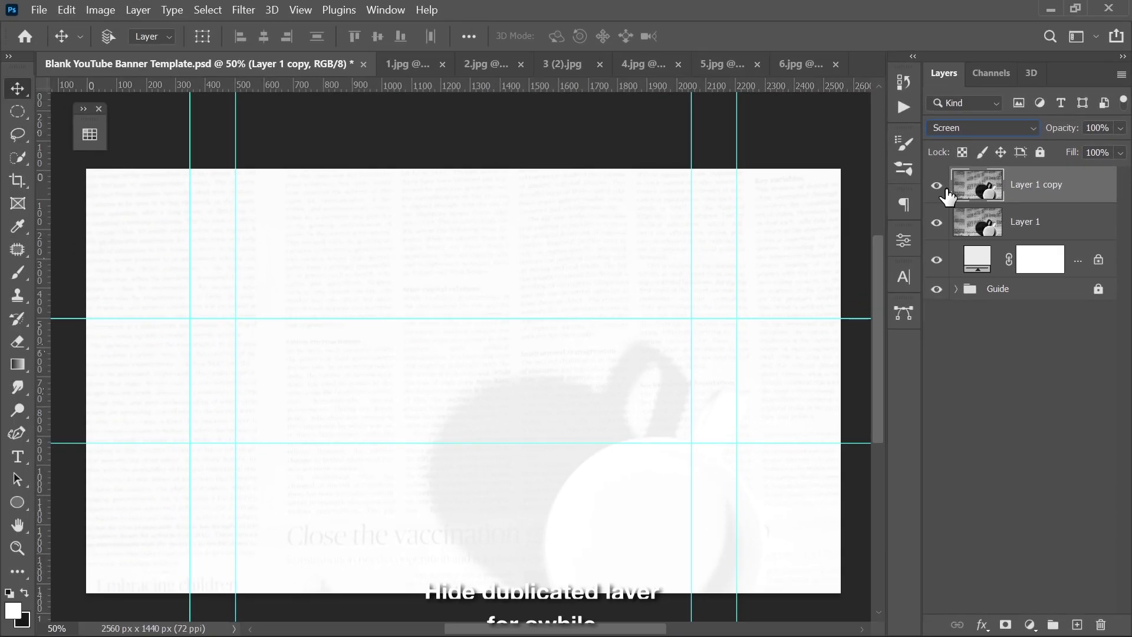
left_click(938, 193)
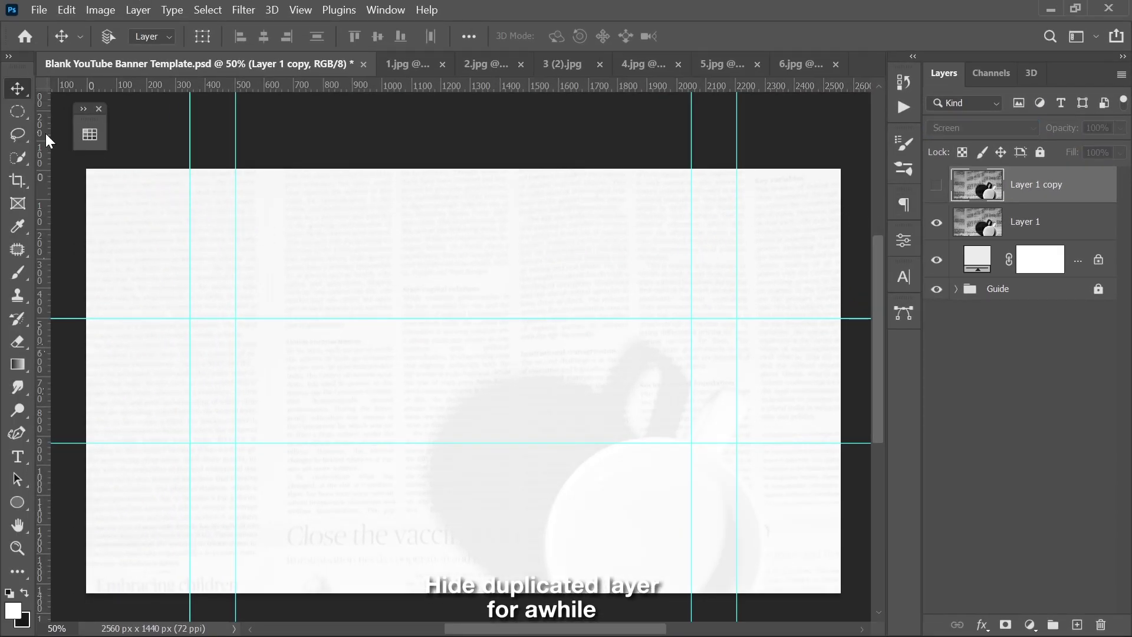
left_click(14, 109)
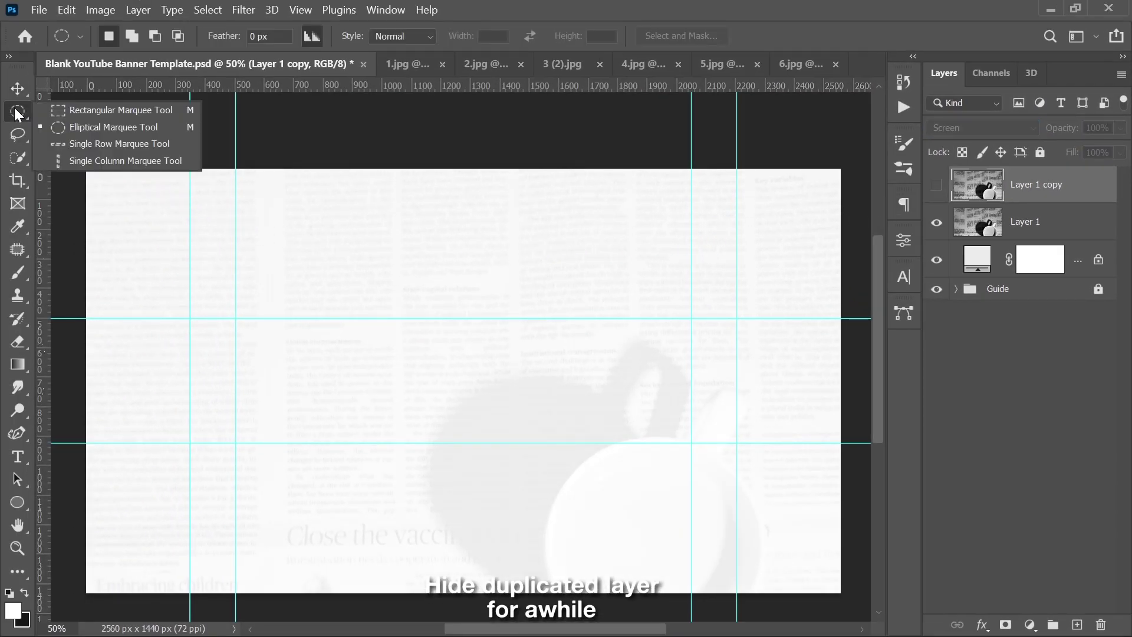
left_click(86, 129)
left_click_drag(349, 258, 694, 551)
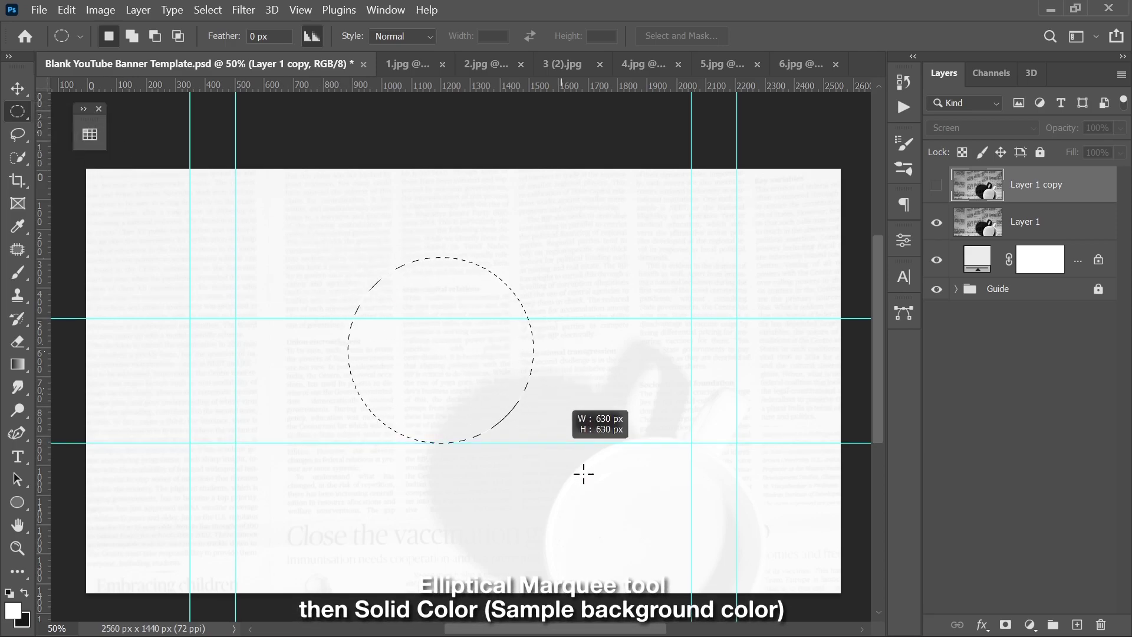
left_click_drag(583, 453, 526, 413)
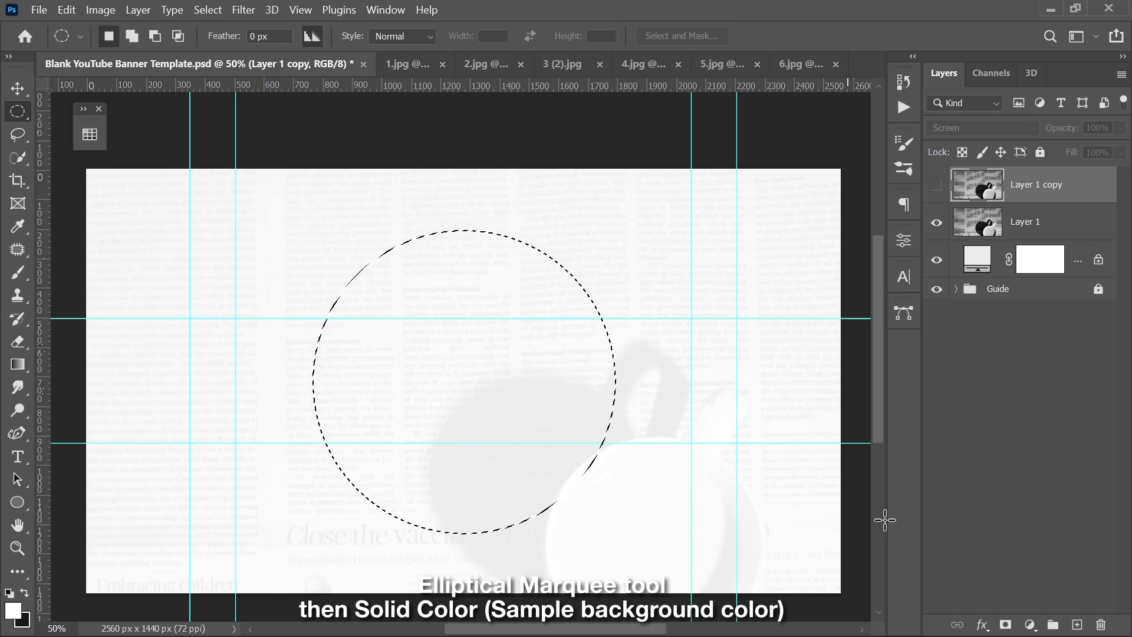
Fill the circular selection with a near-white #f8f8f8 Solid Color layer.
left_click(1031, 624)
left_click(1002, 308)
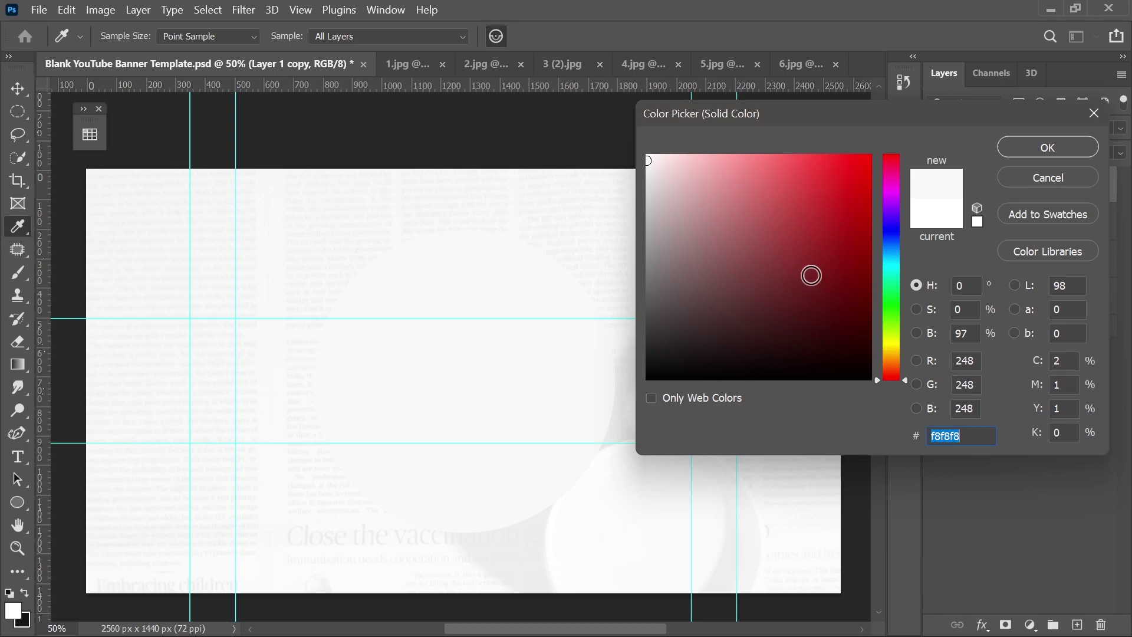
left_click(1021, 148)
Move Layer 1 copy above Color Fill 2, make it visible, and set it to Hard Light.
left_click(1067, 230)
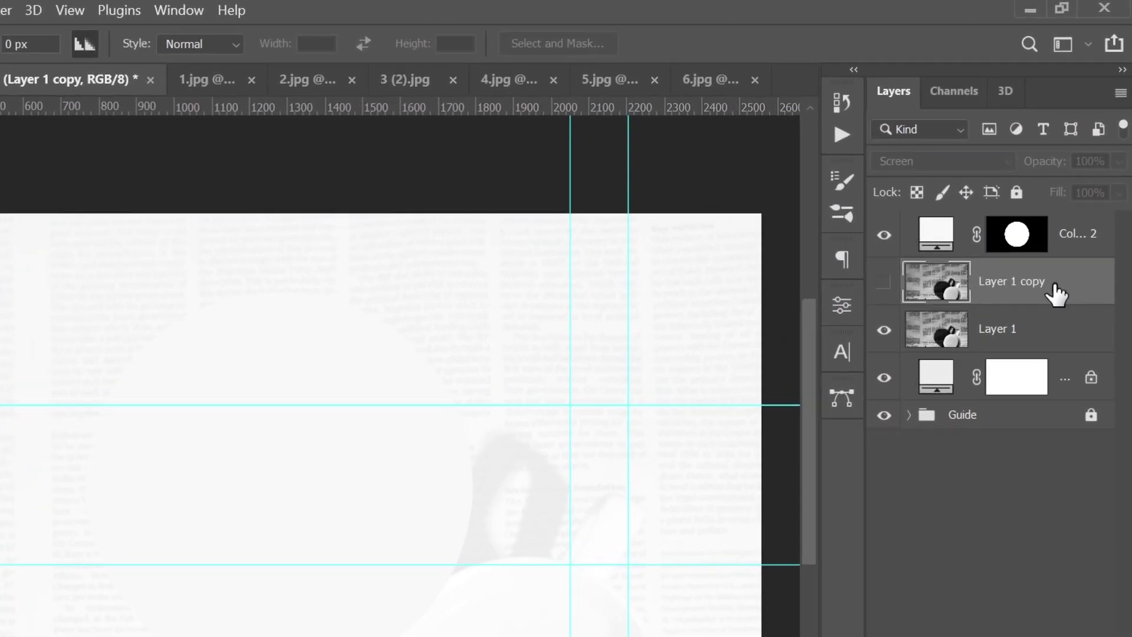
left_click_drag(1056, 293, 1059, 244)
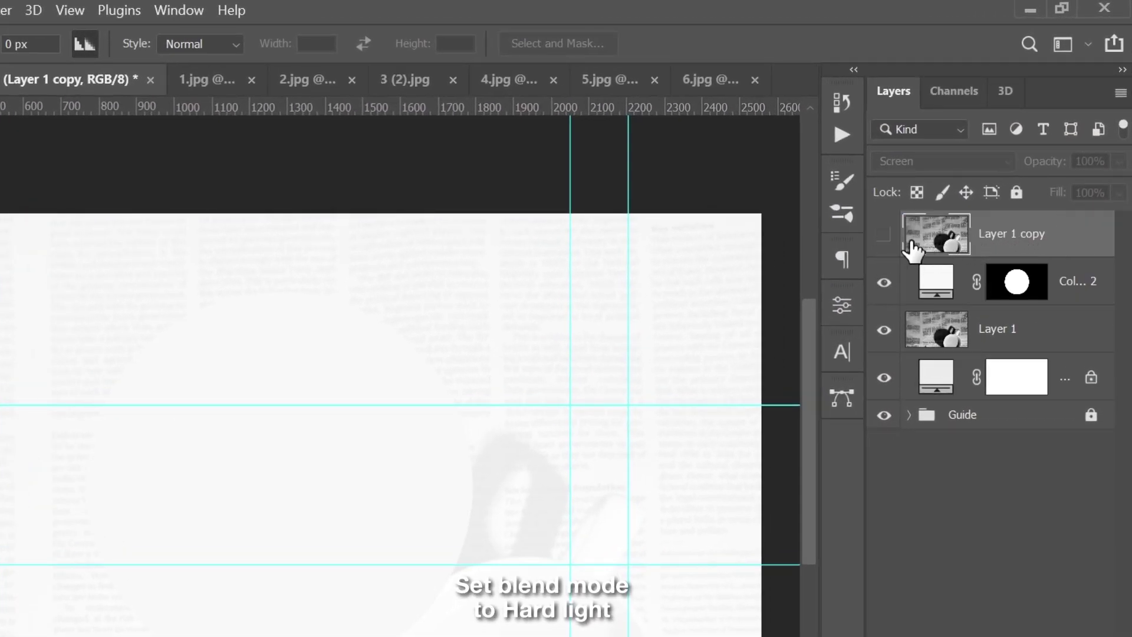
left_click(884, 234)
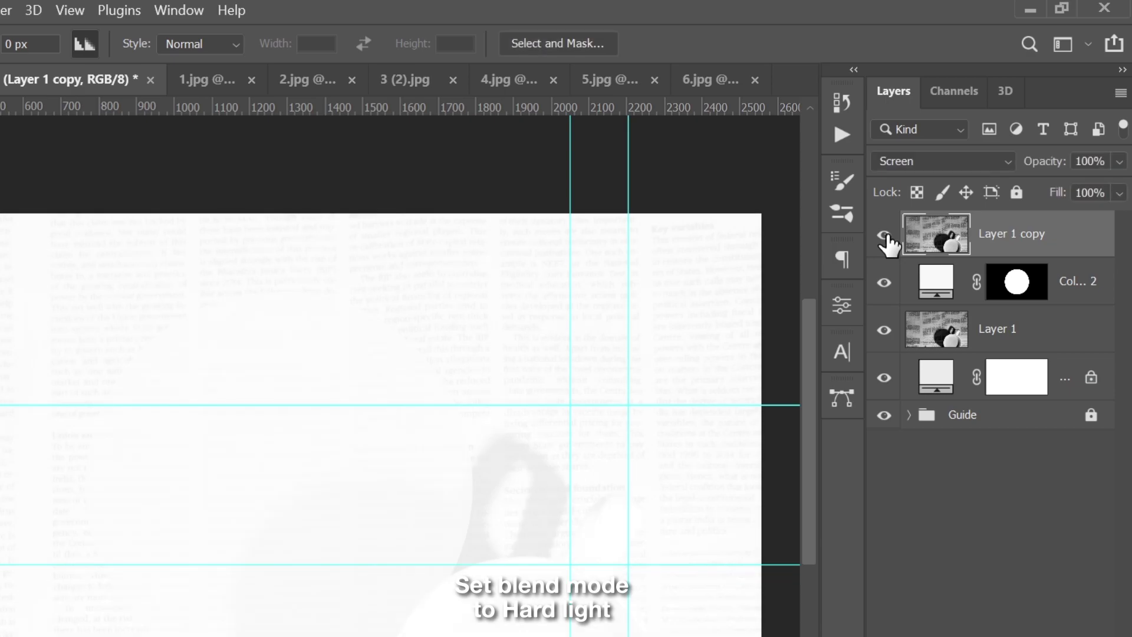
left_click(933, 156)
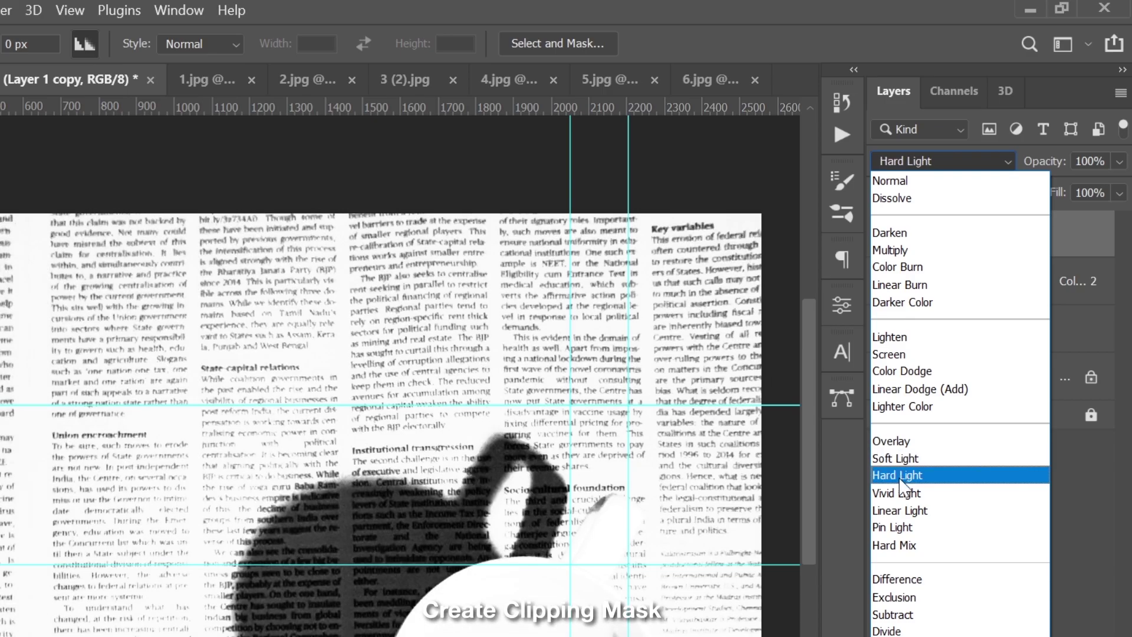
left_click(899, 475)
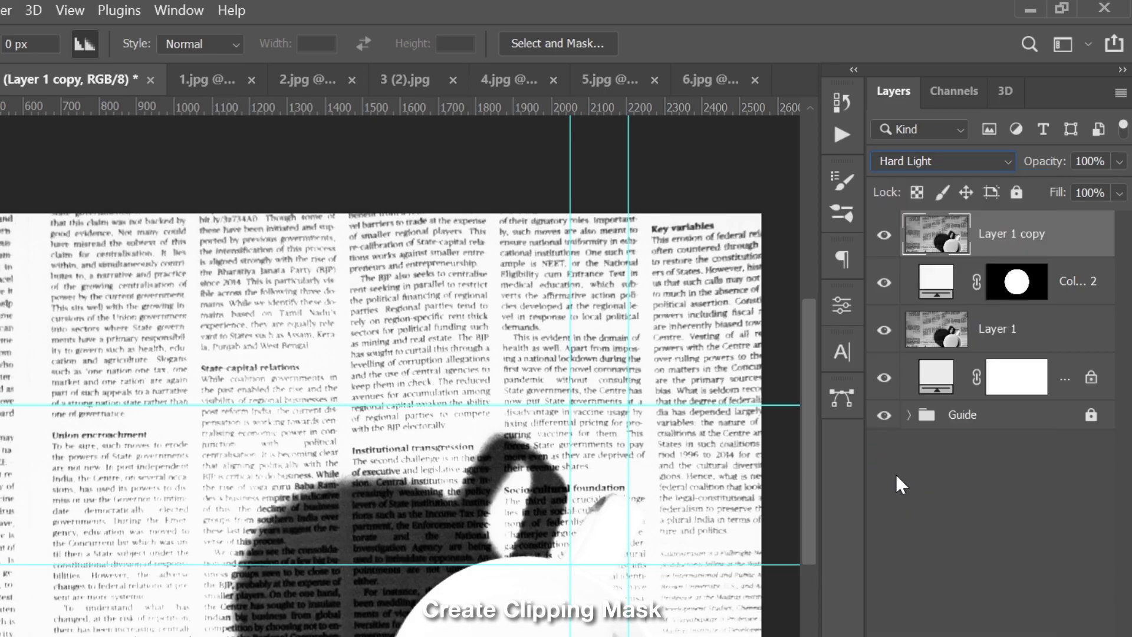
Clip the newspaper copy to the circle and reposition its text inside it.
right_click(1079, 248)
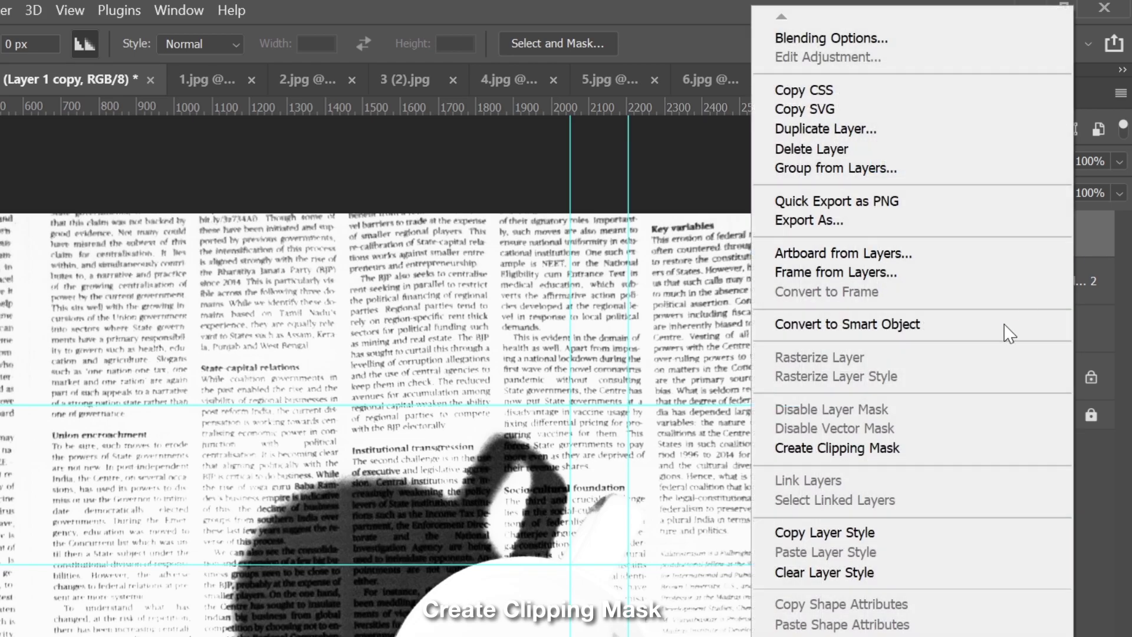
left_click(940, 447)
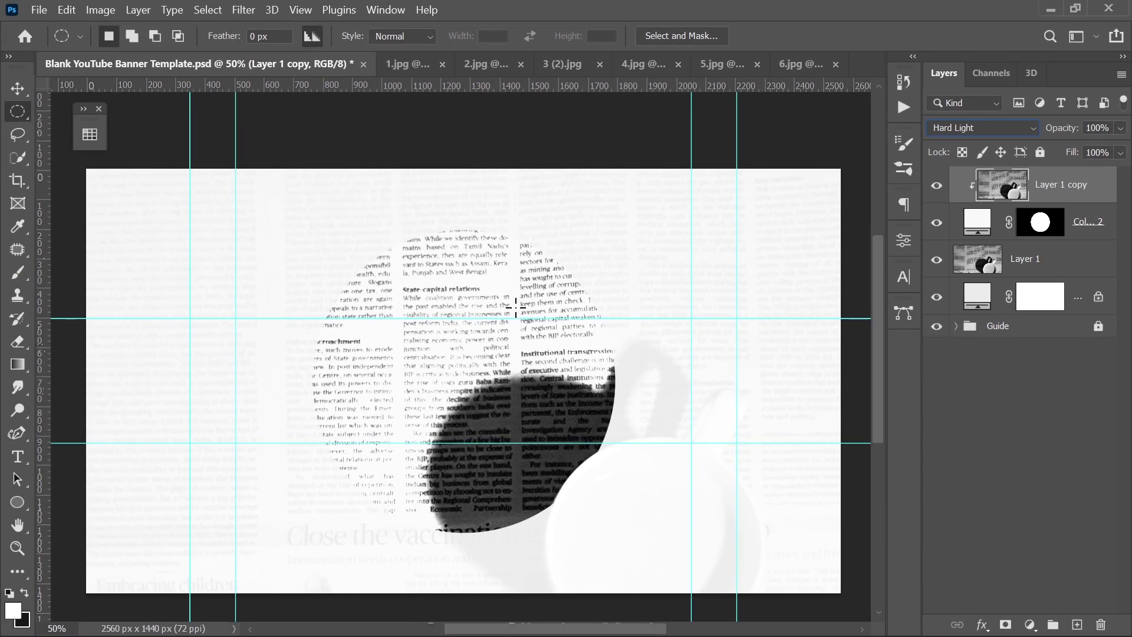
key("v")
mouse_move(542, 311)
left_mouse_down()
mouse_move(510, 377)
mouse_move(543, 360)
left_mouse_up()
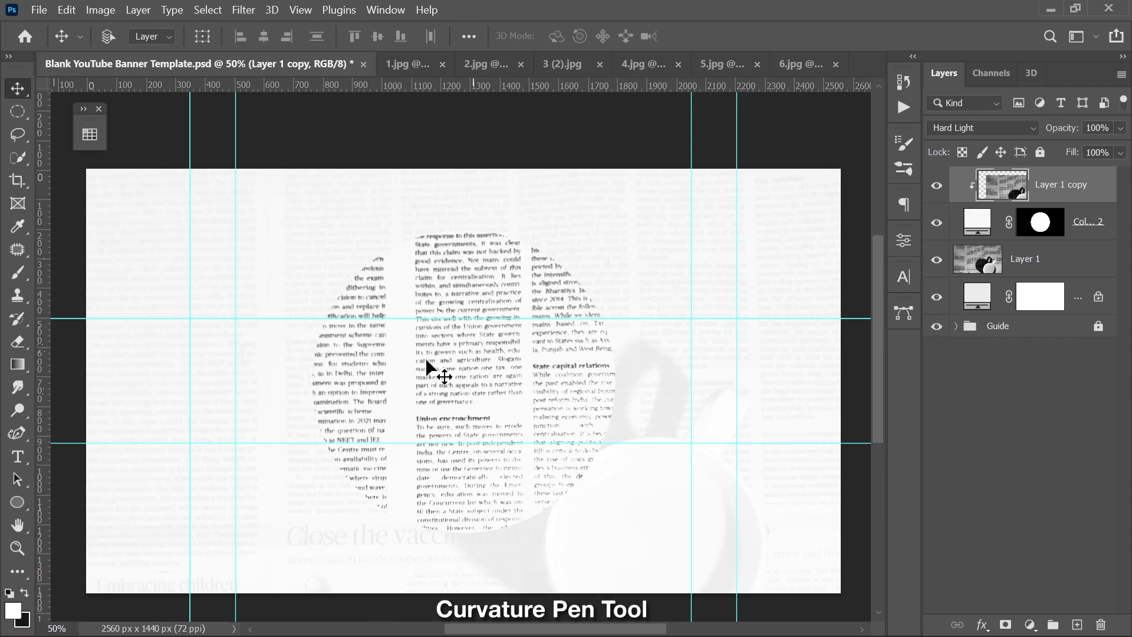
Draw a circle path with the Curvature Pen and fill it with orange #ffae00.
left_click(25, 433)
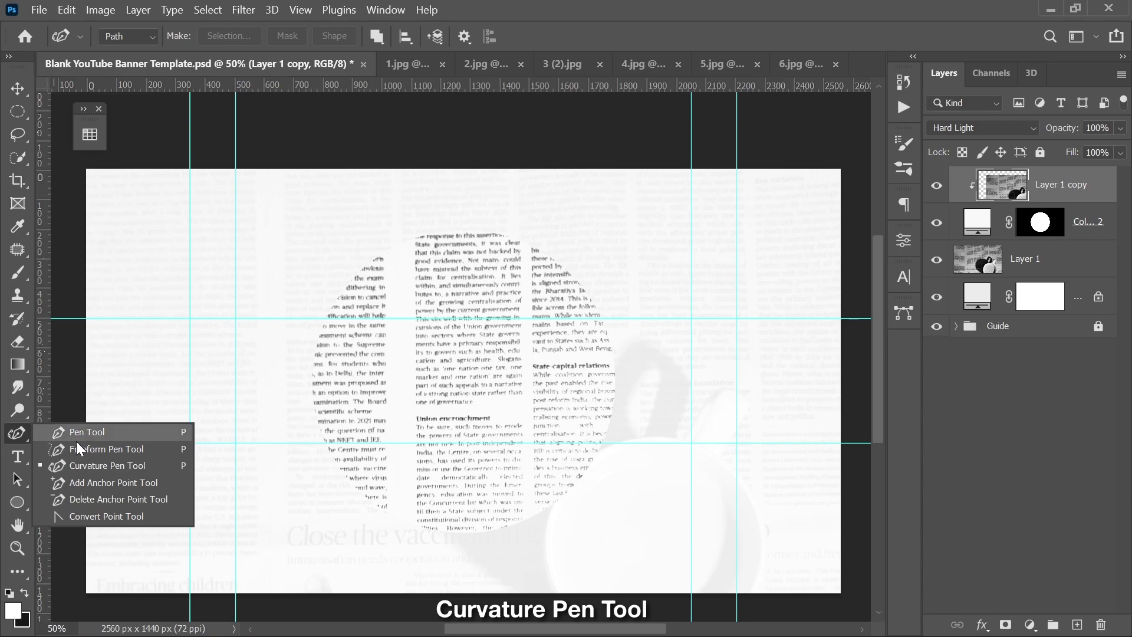
left_click(92, 465)
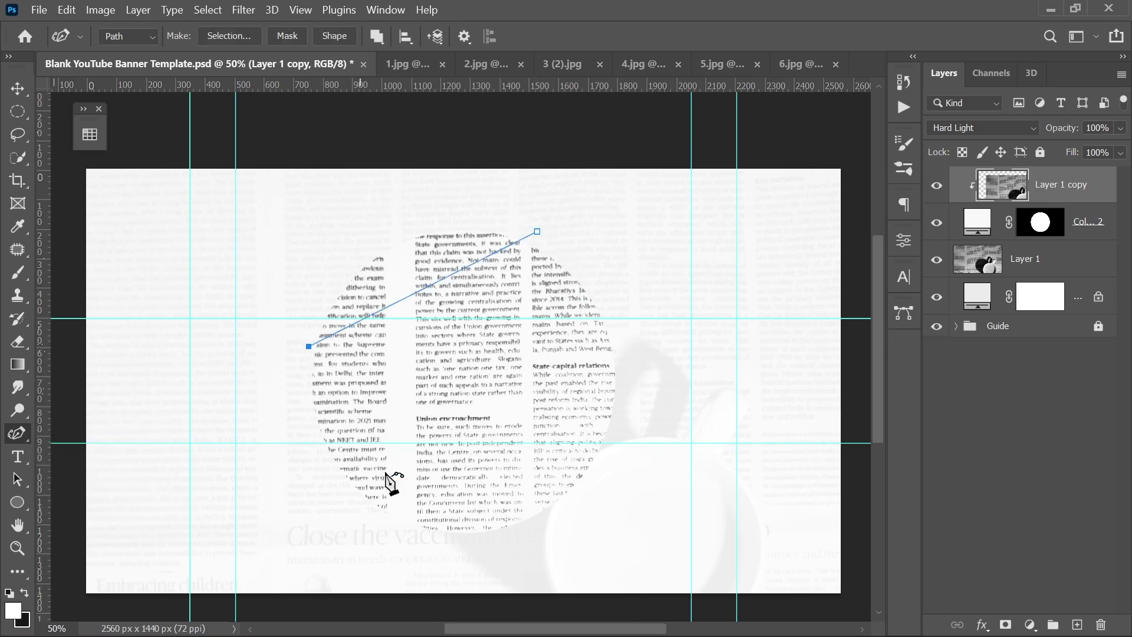
left_click(619, 387)
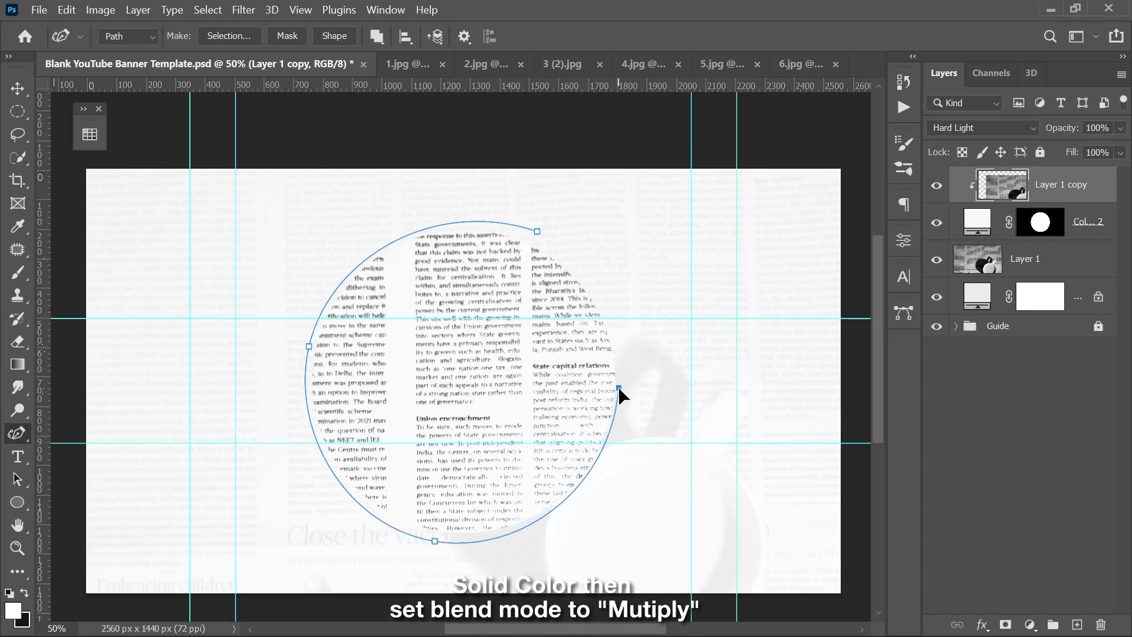
left_click(1029, 622)
left_click(1025, 305)
left_click(909, 361)
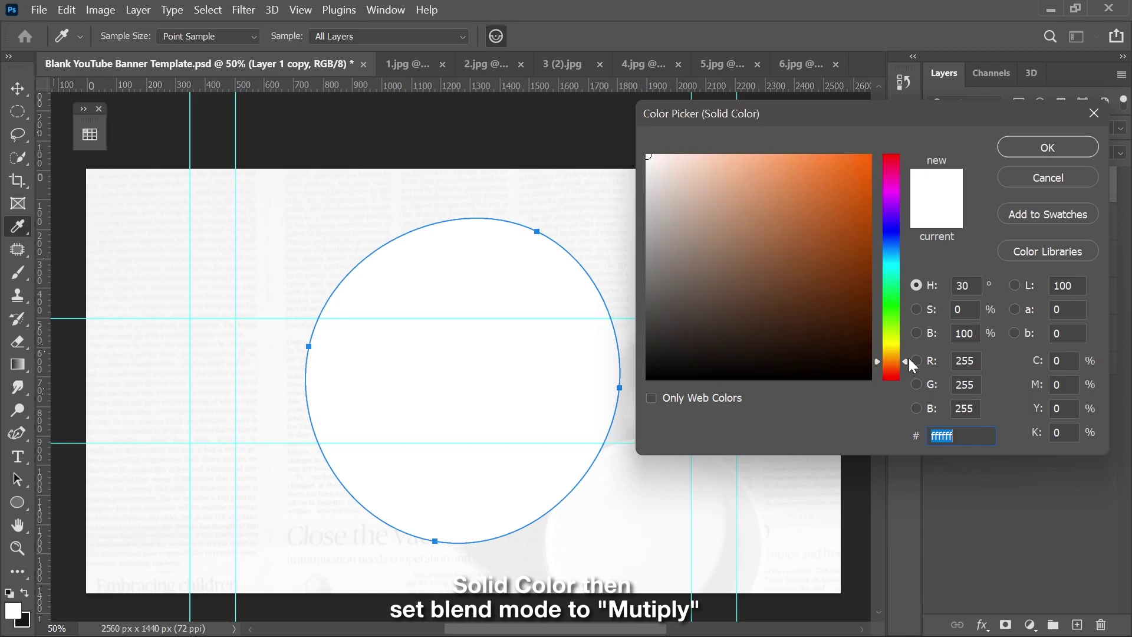
left_click_drag(908, 359, 912, 354)
left_click_drag(857, 197, 960, 151)
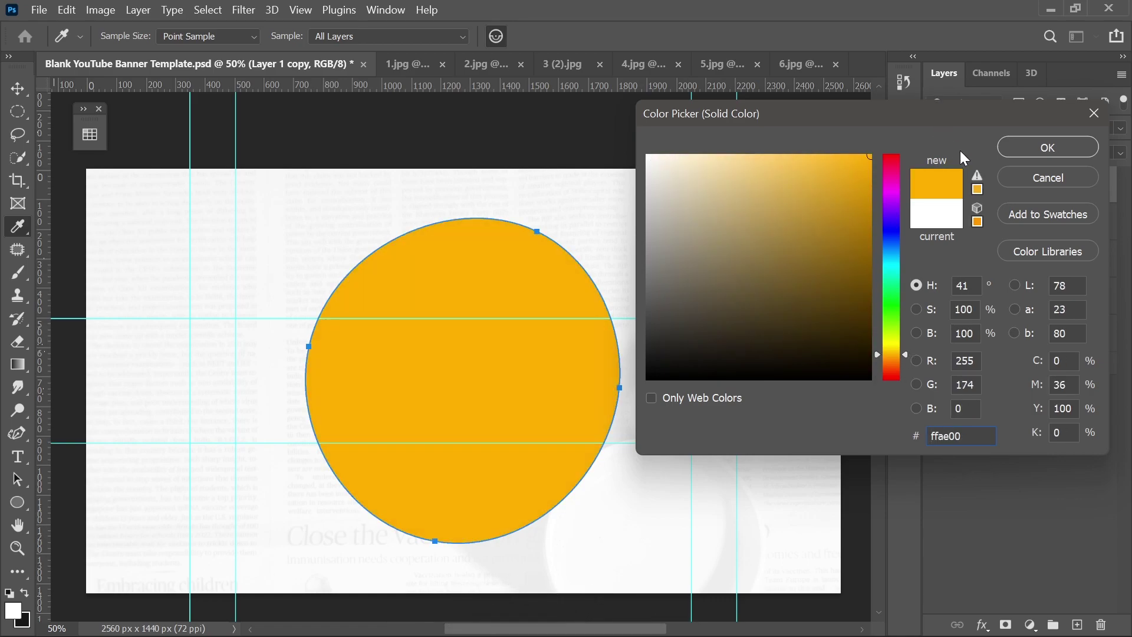
left_click(1009, 147)
Set the orange circle to Multiply, then shrink it to about 74% and tilt it slightly.
left_click(977, 127)
left_click(1015, 196)
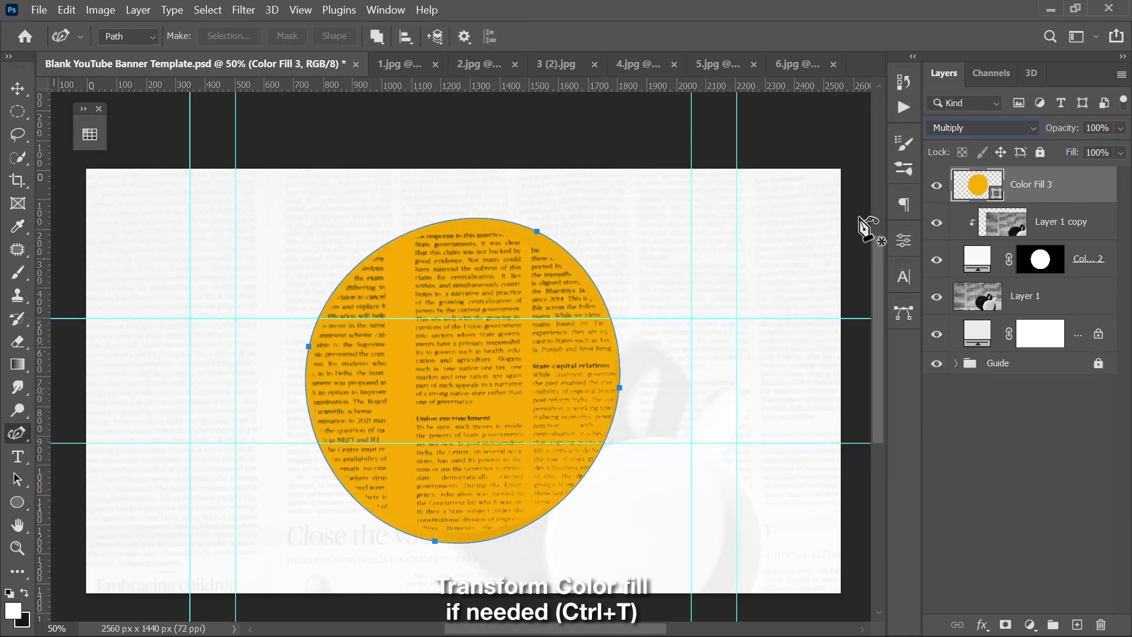
key("ctrl+t")
left_click_drag(620, 541, 585, 507)
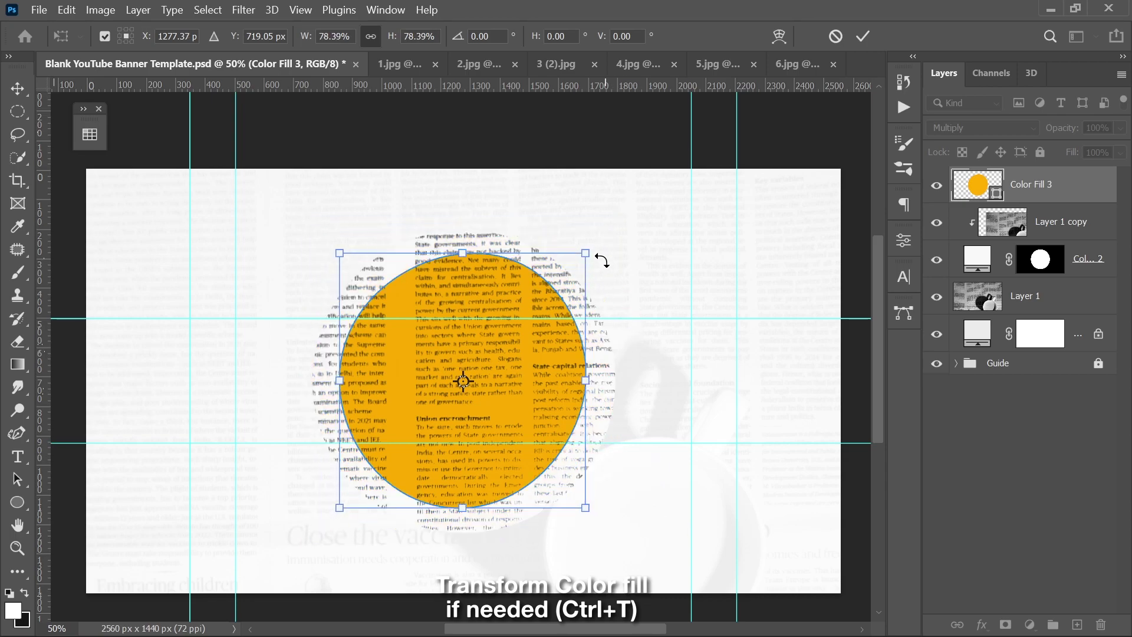
left_click_drag(585, 253, 597, 244)
left_click_drag(339, 507, 334, 517)
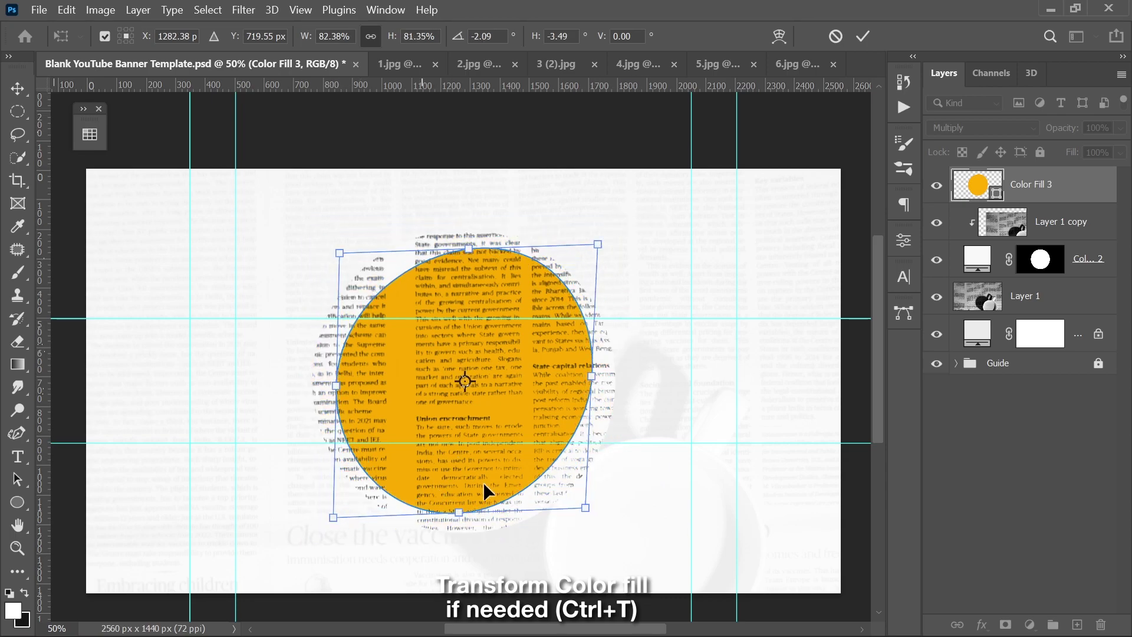
left_click_drag(585, 507, 573, 494)
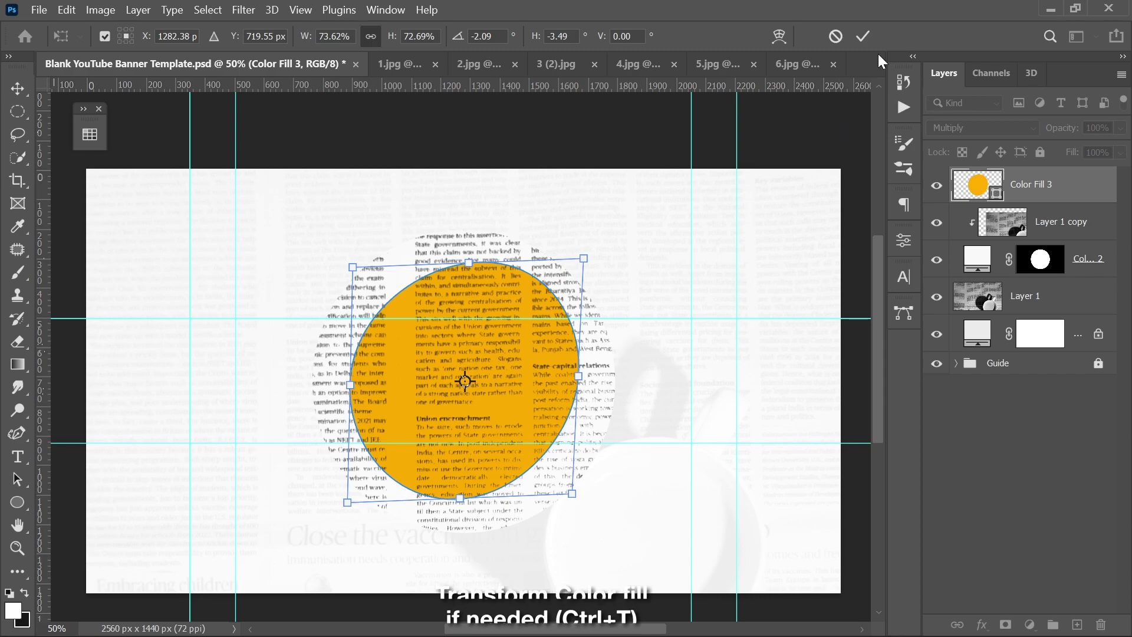
key("Return")
Place the telescope cutout, scaled down and positioned at the banner's lower left.
key("v")
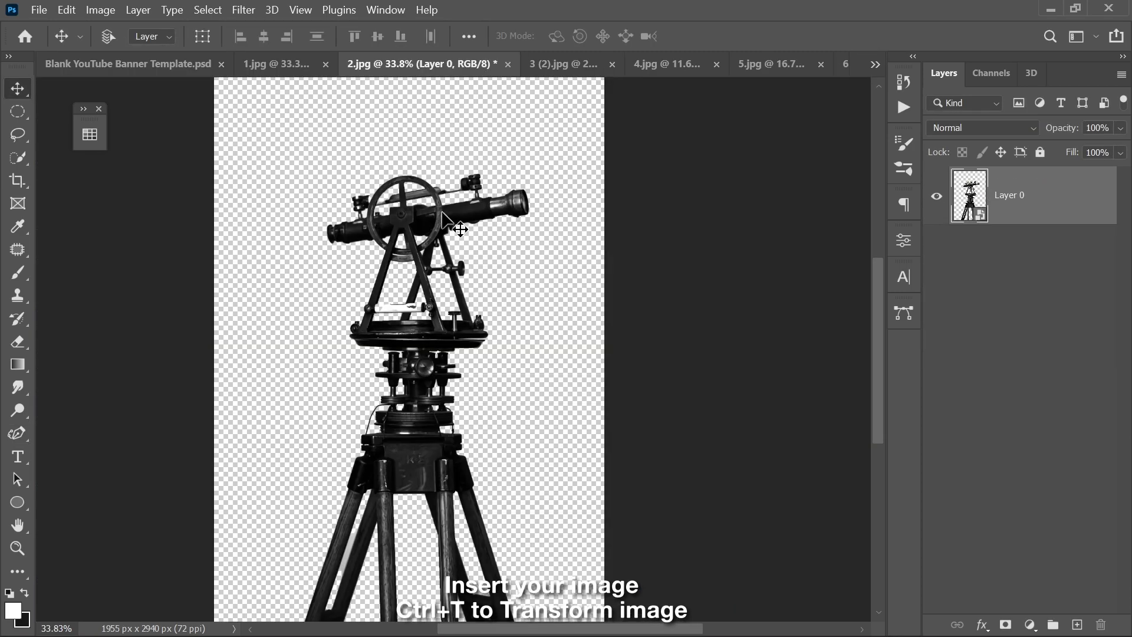
left_click_drag(460, 229, 315, 347)
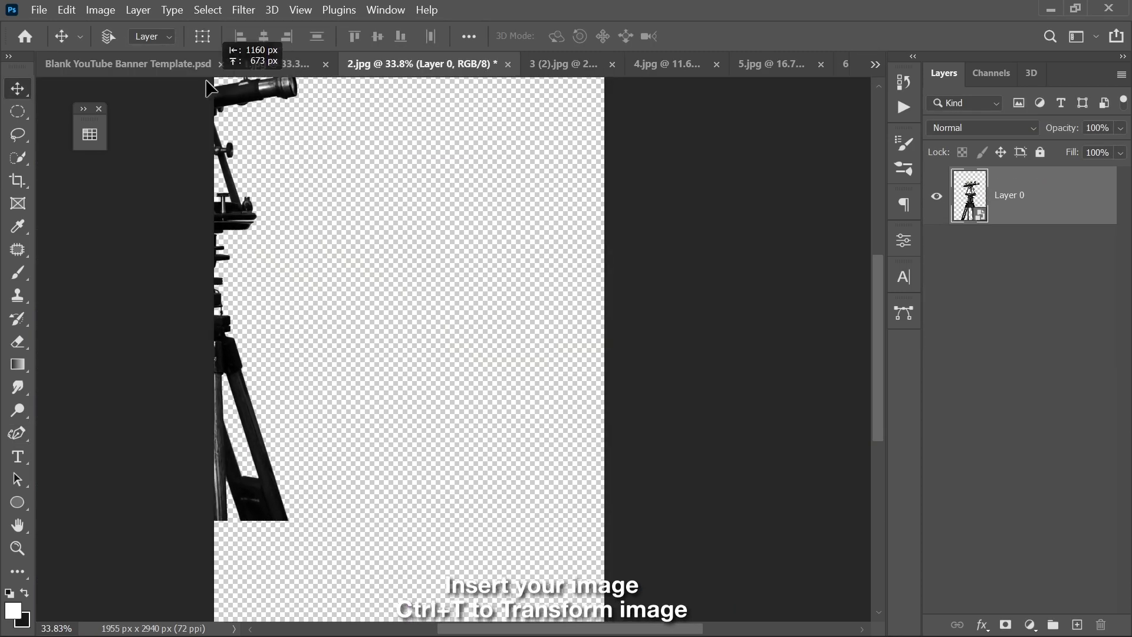
key("ctrl+t")
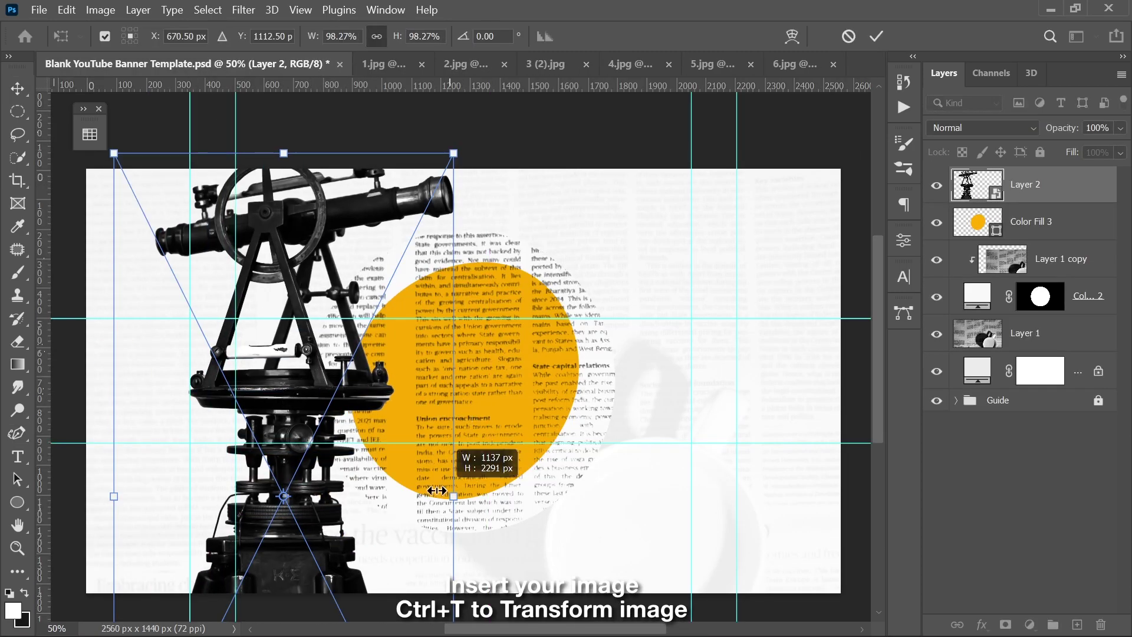
left_click_drag(454, 155, 309, 352)
left_click_drag(309, 463, 278, 433)
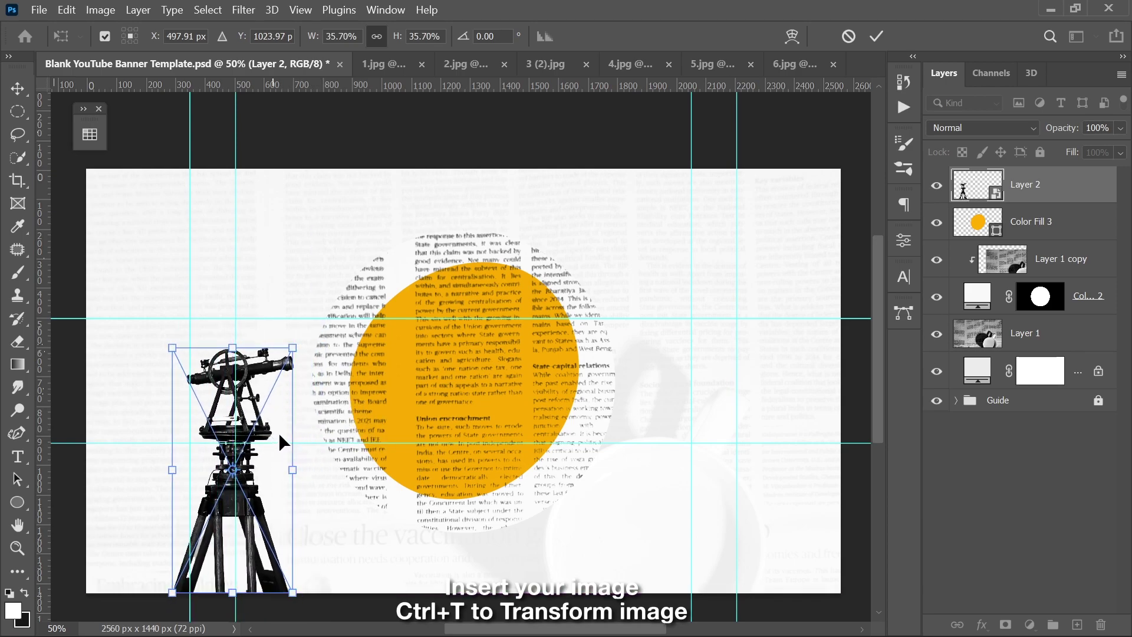
left_click(883, 35)
Place the camera cutout on the right, shrunk and tilted.
left_click(484, 65)
left_click_drag(518, 309, 719, 423)
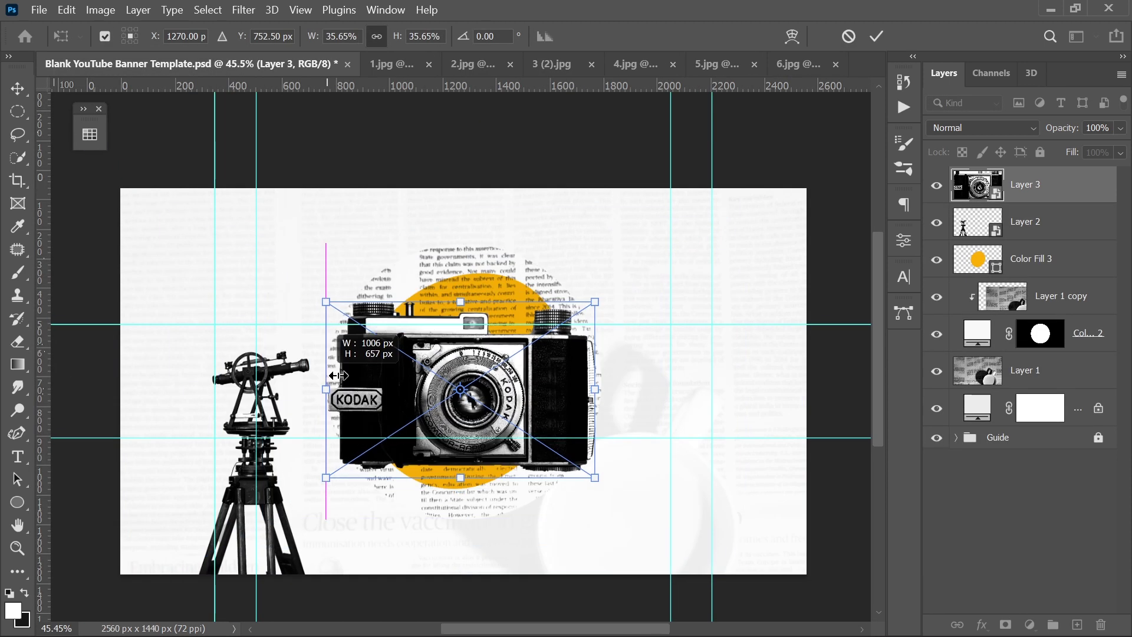
mouse_move(679, 536)
left_mouse_down()
mouse_move(500, 394)
mouse_move(736, 385)
left_mouse_up()
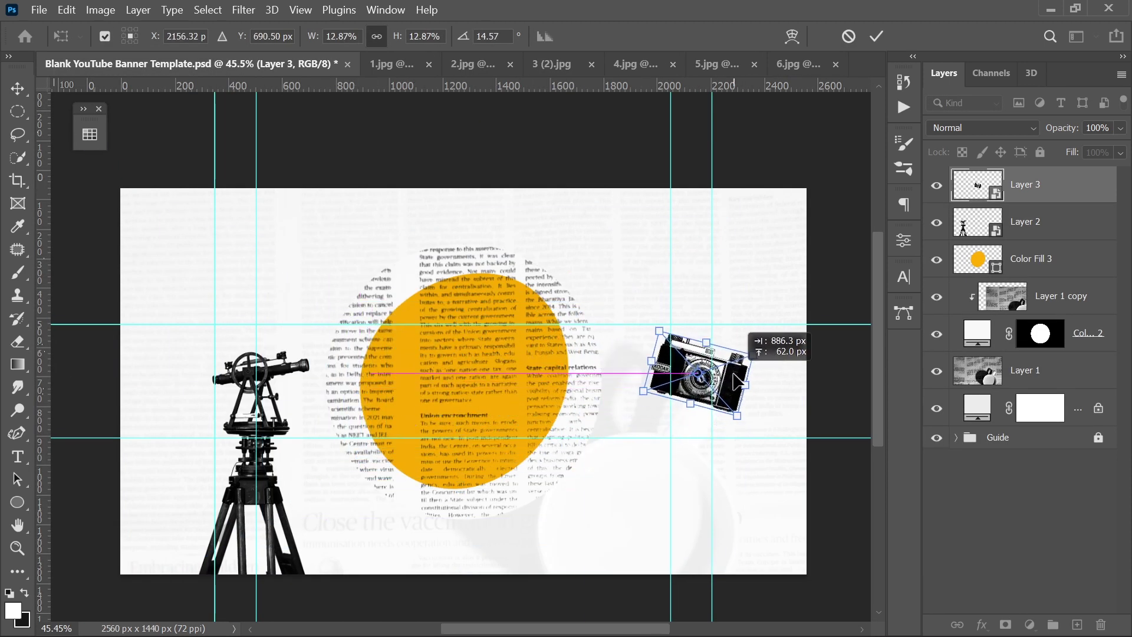
left_click(877, 37)
left_click(649, 66)
Place the alarm clock, shrunk, at the orange circle's upper-left edge.
left_click_drag(361, 322, 440, 362)
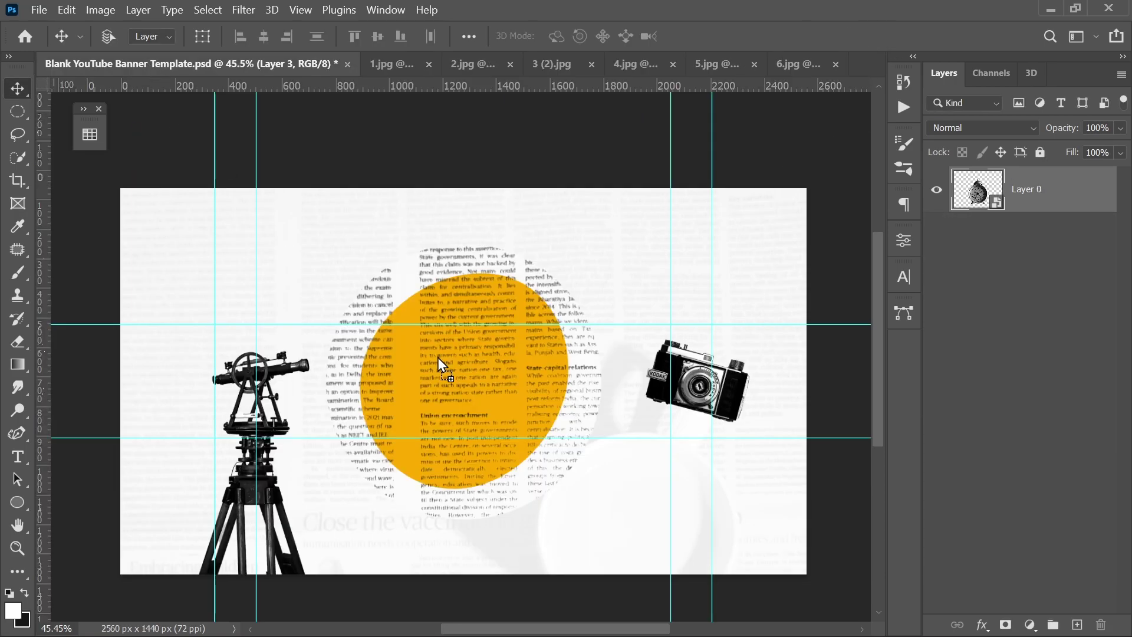
key("ctrl+t")
mouse_move(822, 439)
left_mouse_down()
mouse_move(534, 390)
mouse_move(448, 298)
mouse_move(407, 310)
mouse_move(490, 308)
mouse_move(360, 318)
left_mouse_up()
scroll(466, 322, "up", 2)
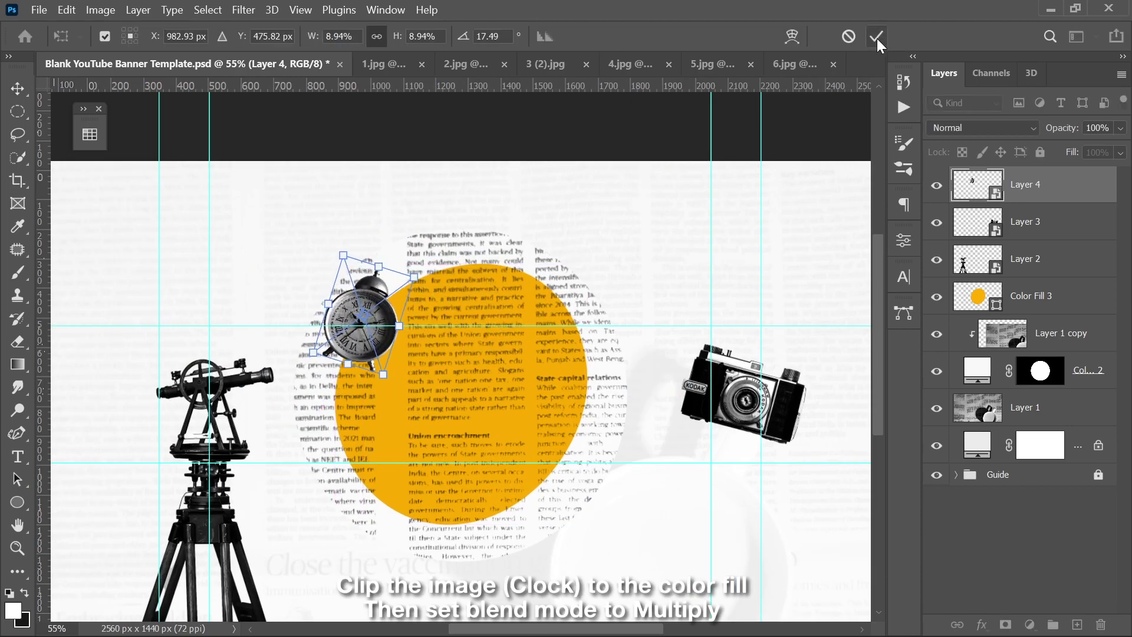
left_click(876, 36)
Move Layer 4 above Color Fill 3, clip it to the orange circle, and set Multiply.
left_click_drag(1069, 194, 1071, 285)
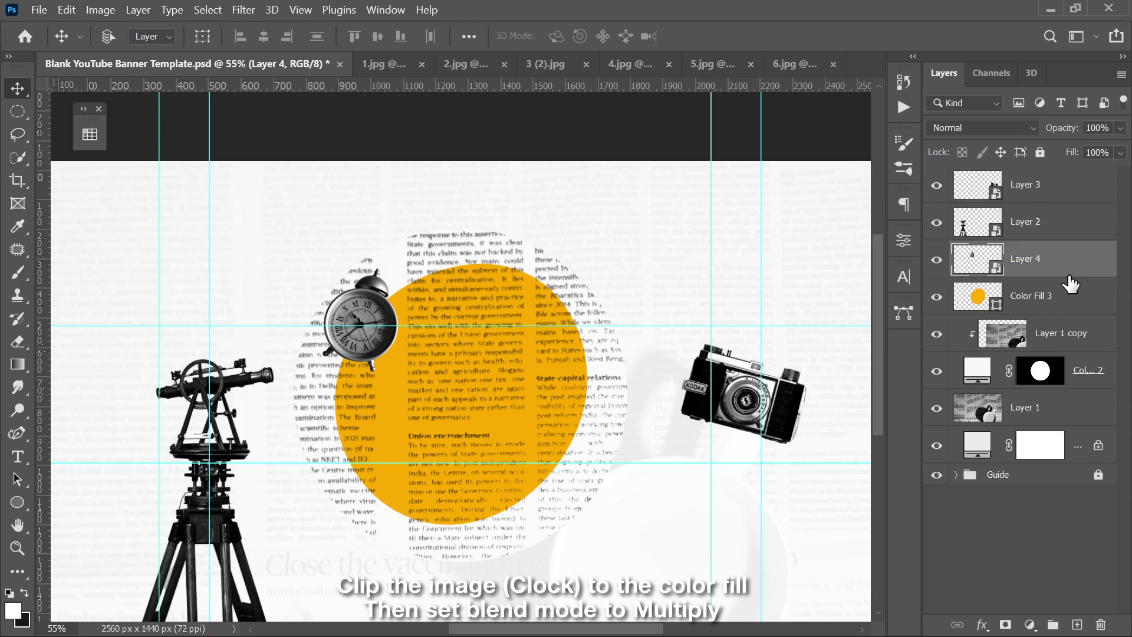
right_click(1076, 275)
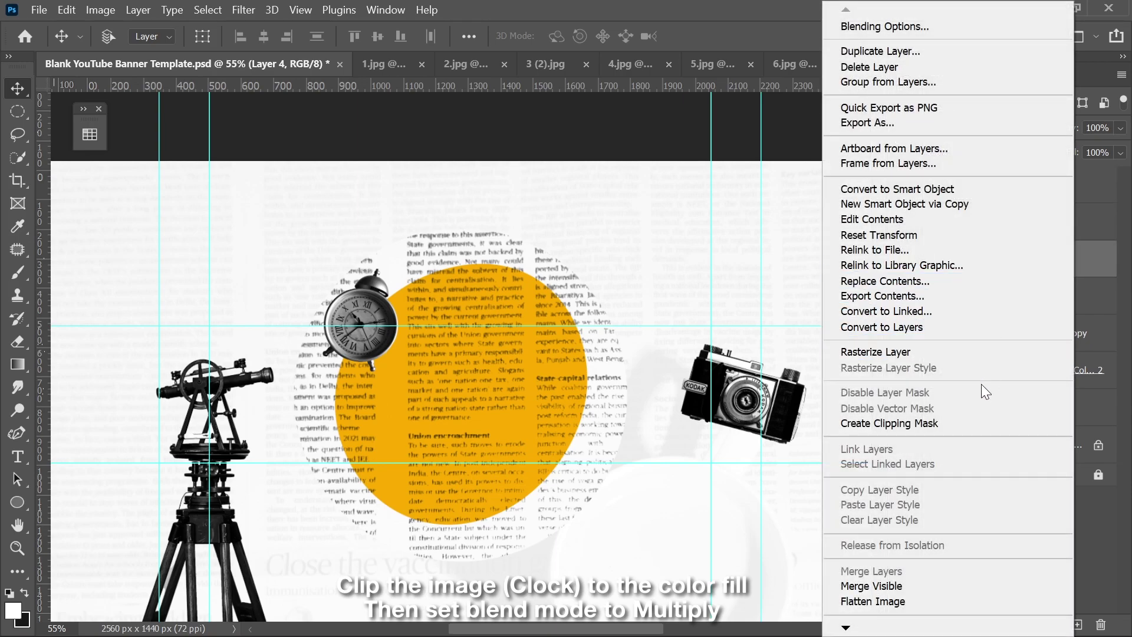
left_click(974, 423)
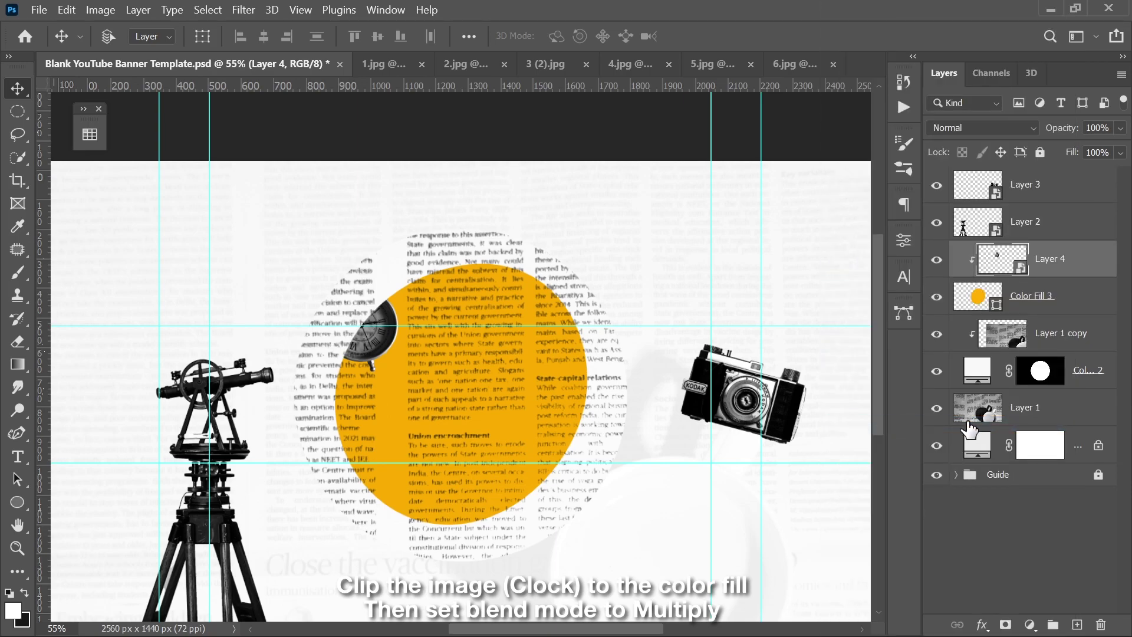
left_click(954, 129)
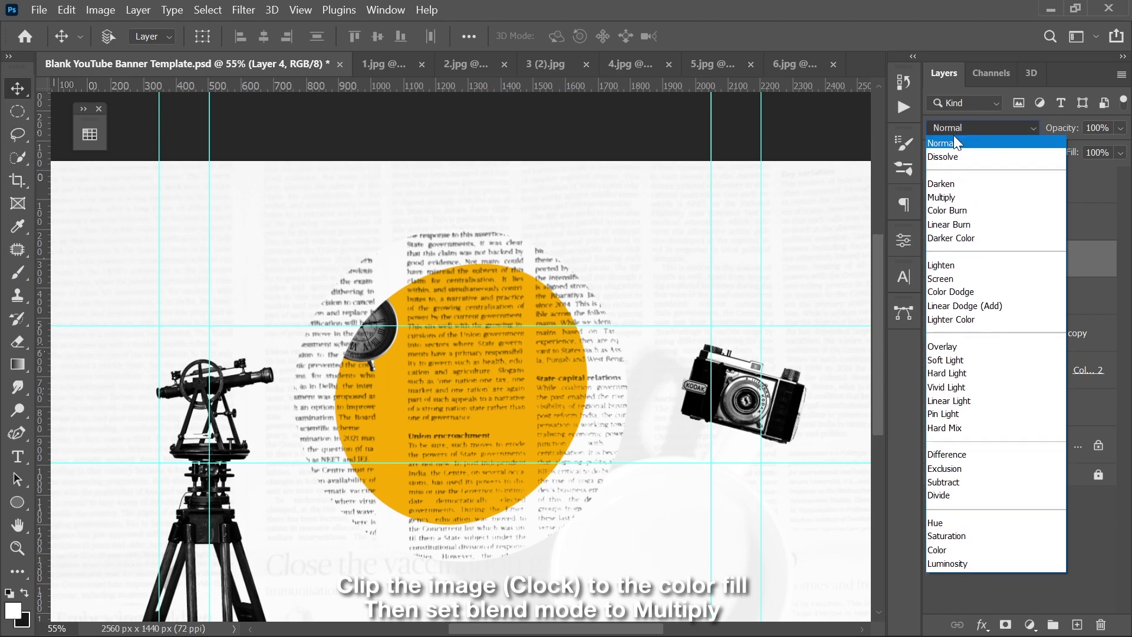
left_click(953, 196)
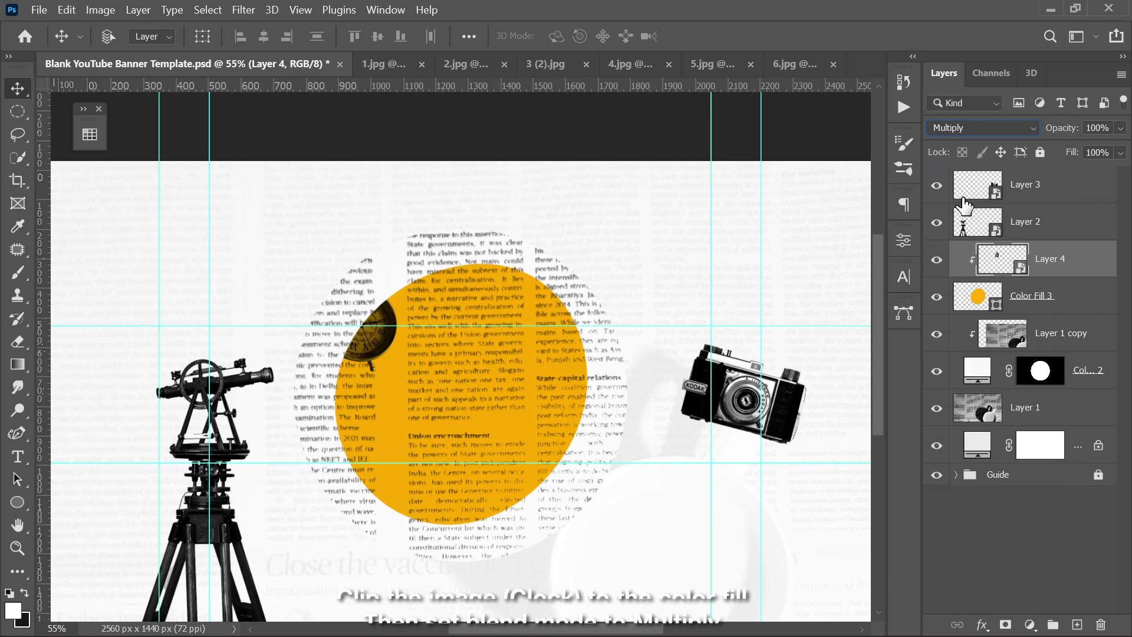
left_click(717, 65)
Place the 5.jpg statue head at 9.34% scale, tilted 22.4°, over the circle's lower right.
mouse_move(697, 101)
left_mouse_down()
mouse_move(219, 92)
mouse_move(568, 426)
left_mouse_up()
key("ctrl+t")
key("ctrl+0")
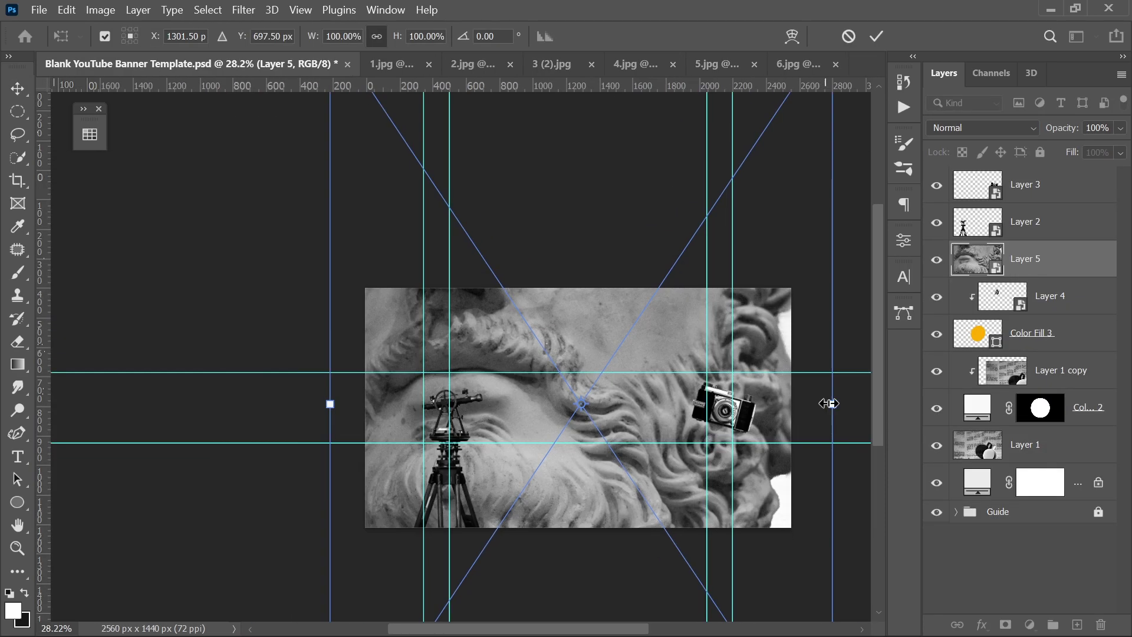
mouse_move(829, 402)
left_mouse_down()
mouse_move(650, 428)
mouse_move(690, 448)
left_mouse_up()
scroll(696, 448, "up", 3)
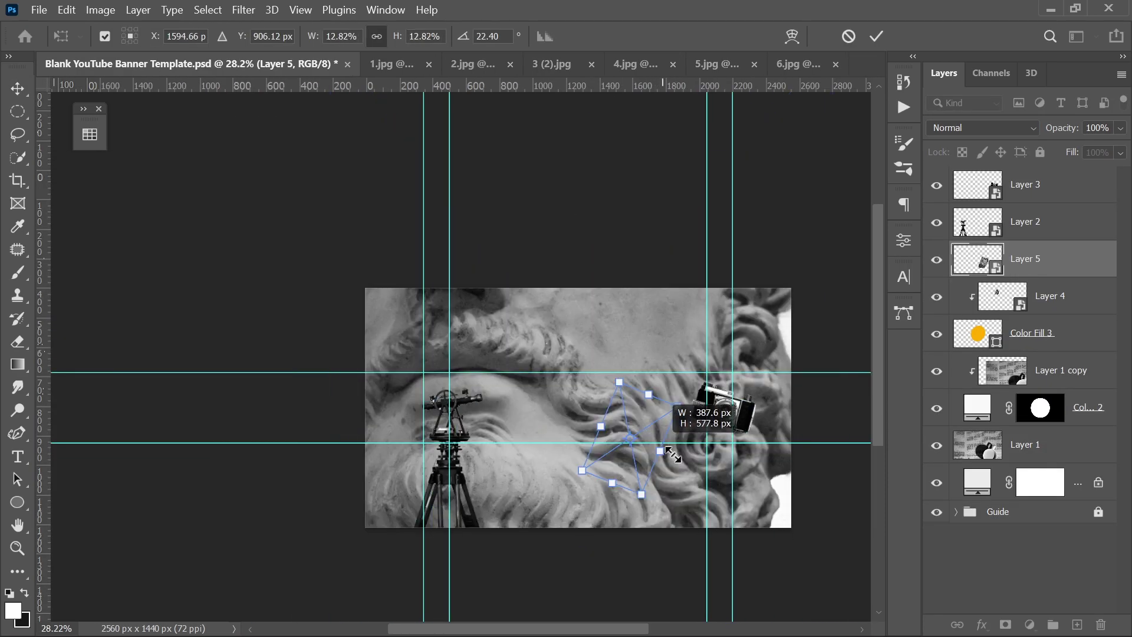
left_click_drag(661, 357, 608, 330)
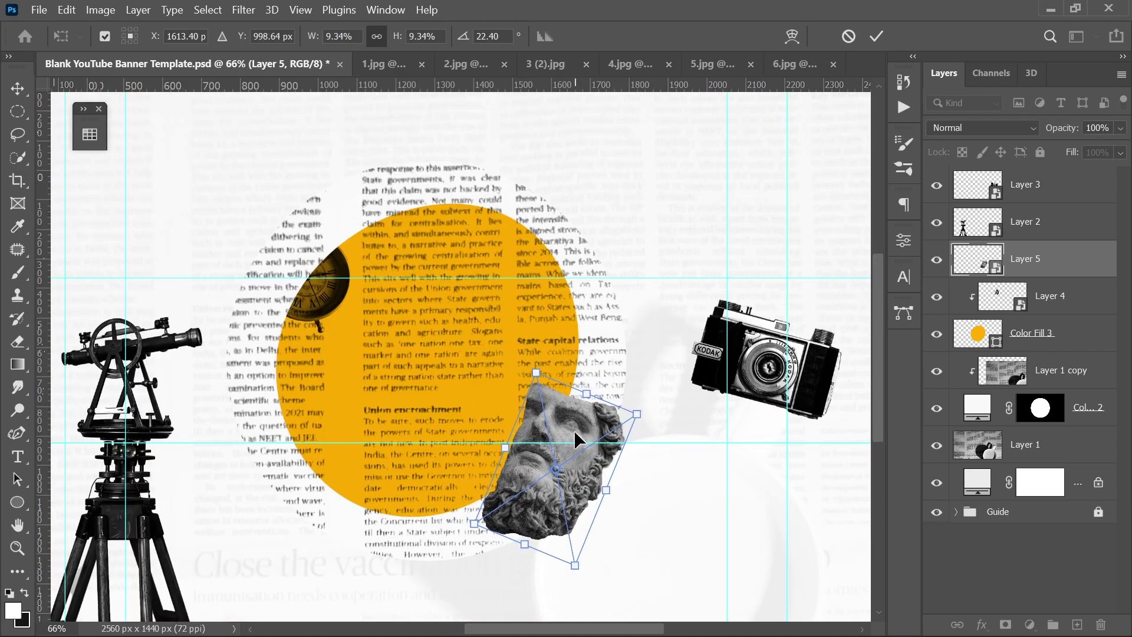
left_click_drag(574, 430, 594, 414)
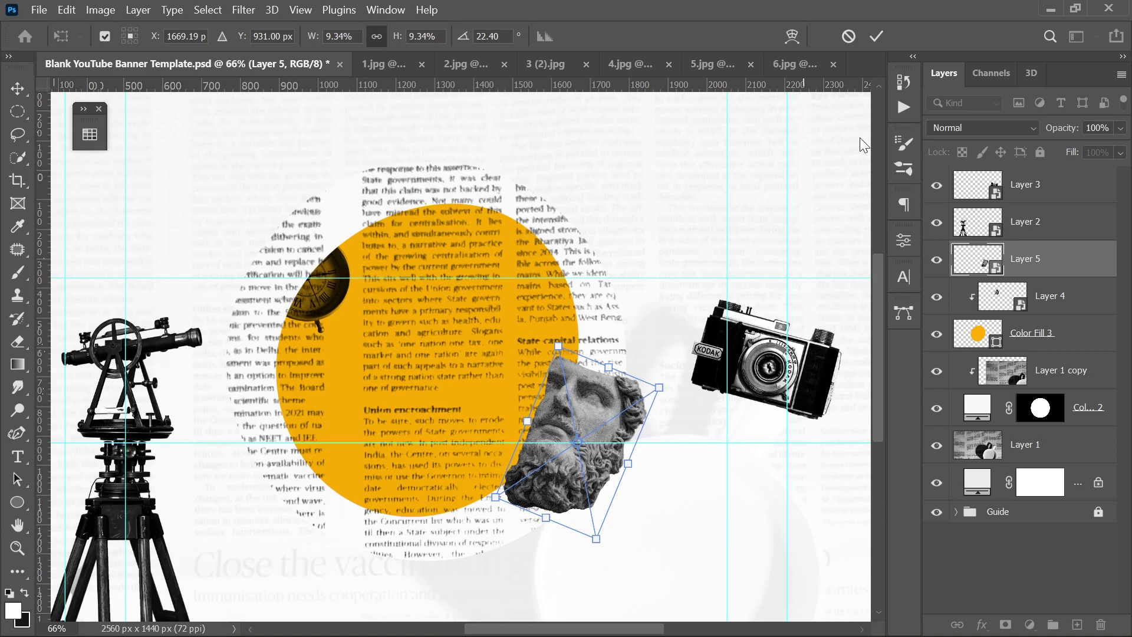
left_click(876, 36)
scroll(568, 366, "down", 1)
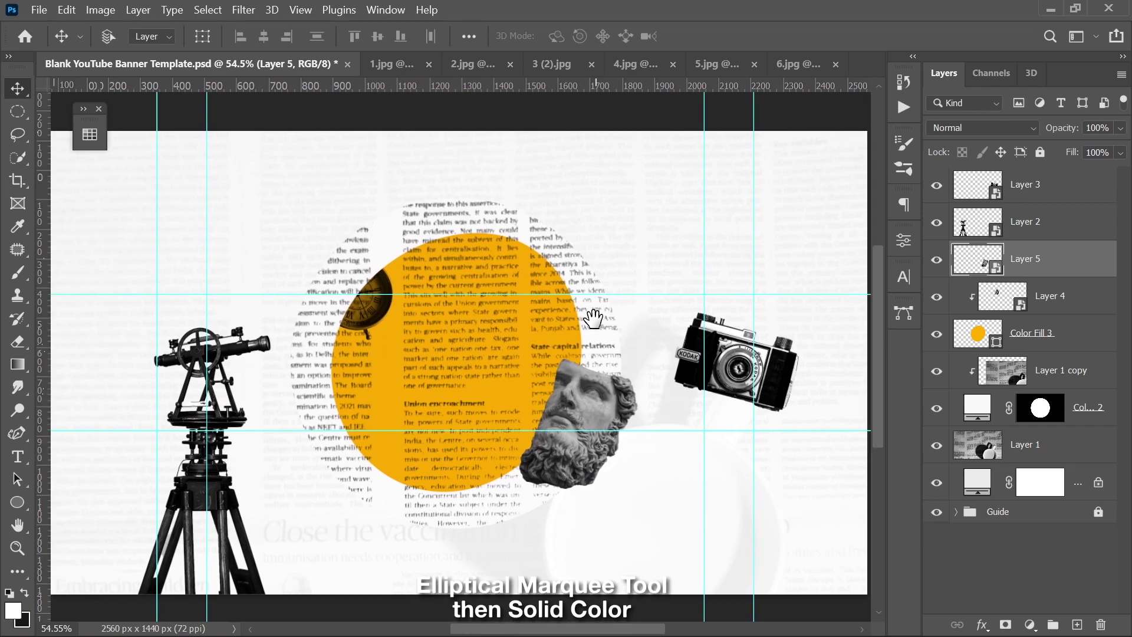
Select a small circle right of the camera and fill it with the big circle's sampled yellow.
right_click(18, 111)
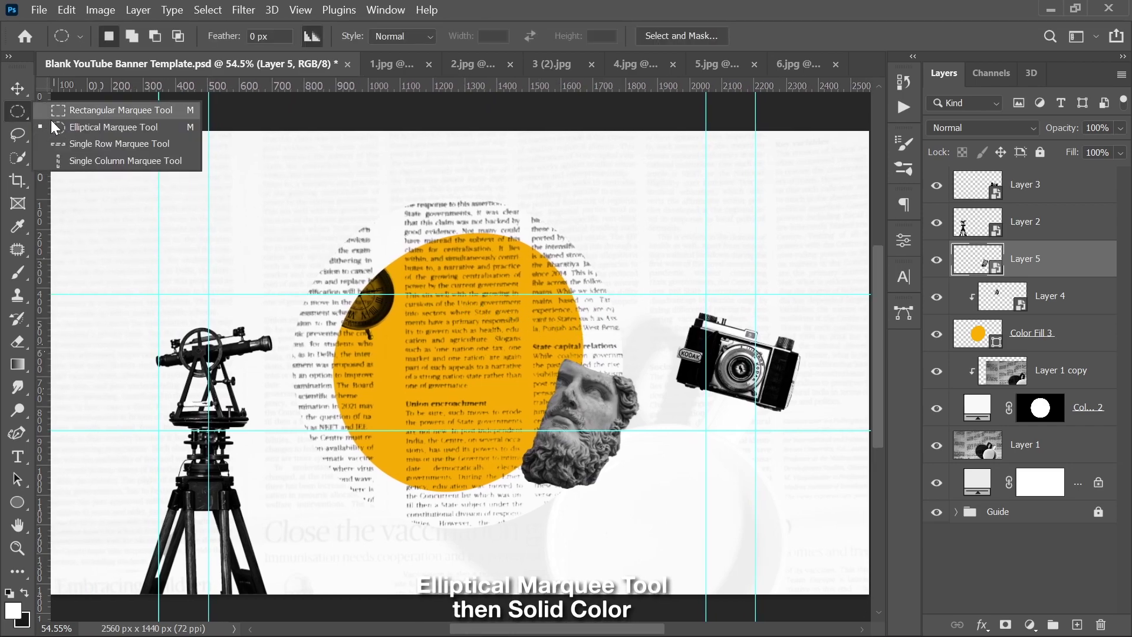
left_click(73, 131)
left_click_drag(774, 326, 838, 390)
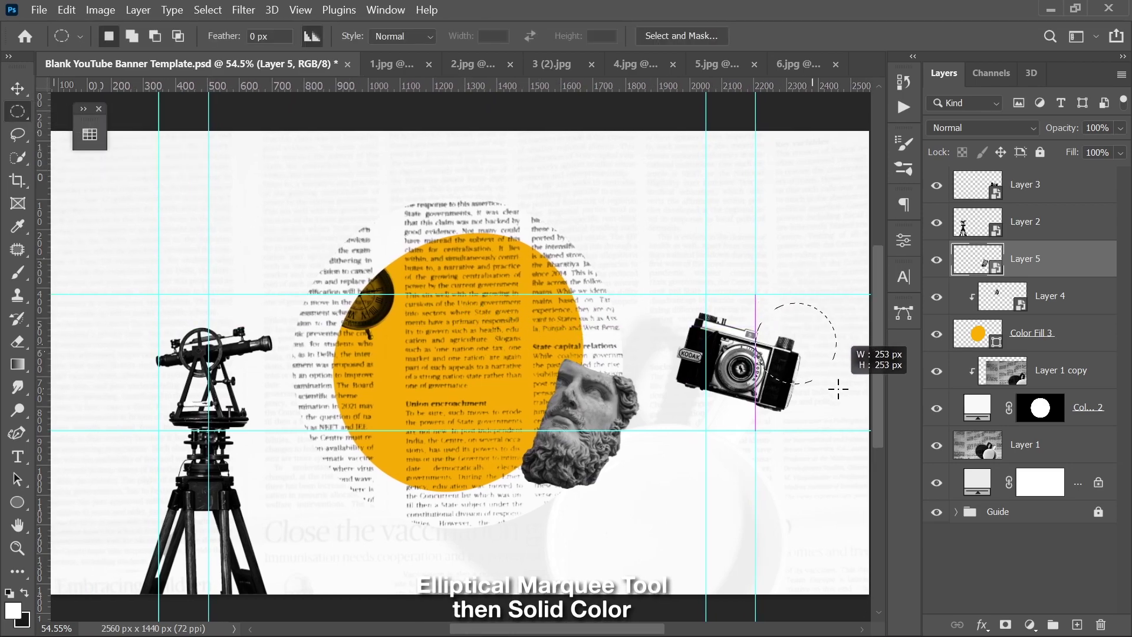
left_click(1030, 625)
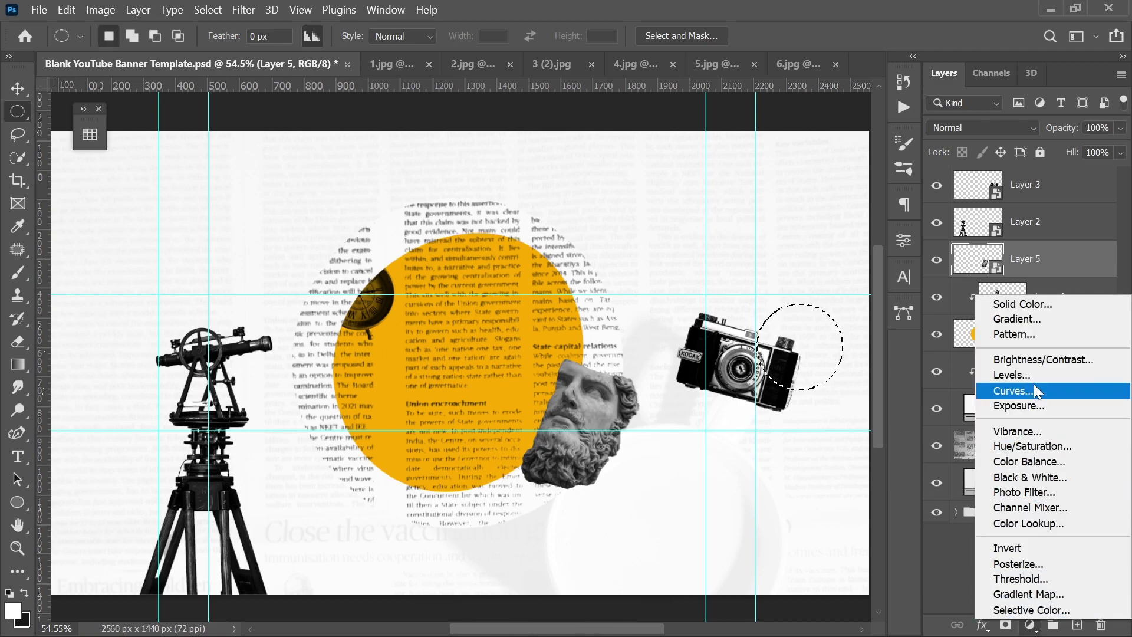
left_click(1038, 306)
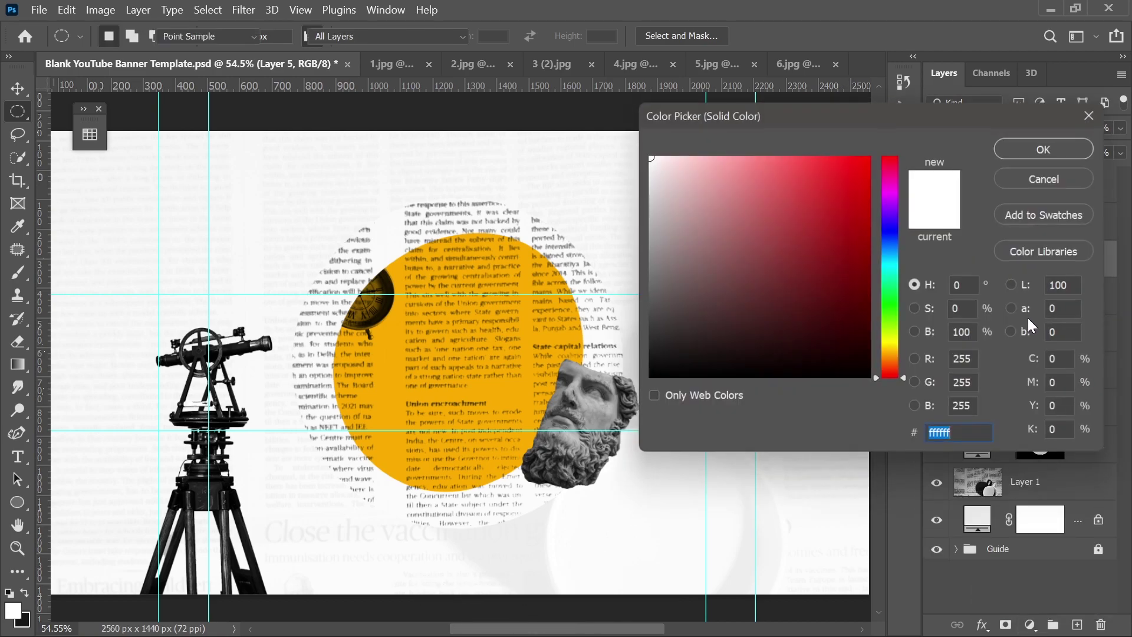
left_click(530, 332)
left_click(1041, 151)
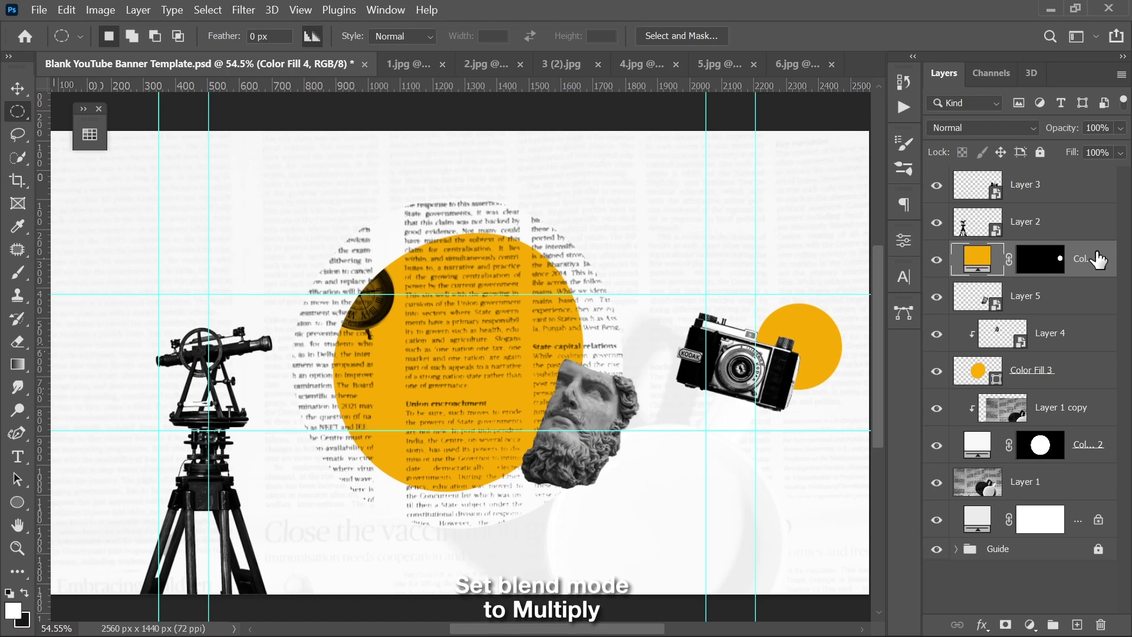
Move Color Fill 4 to the top in Multiply mode and shift it behind the camera.
left_click_drag(1097, 175, 1094, 177)
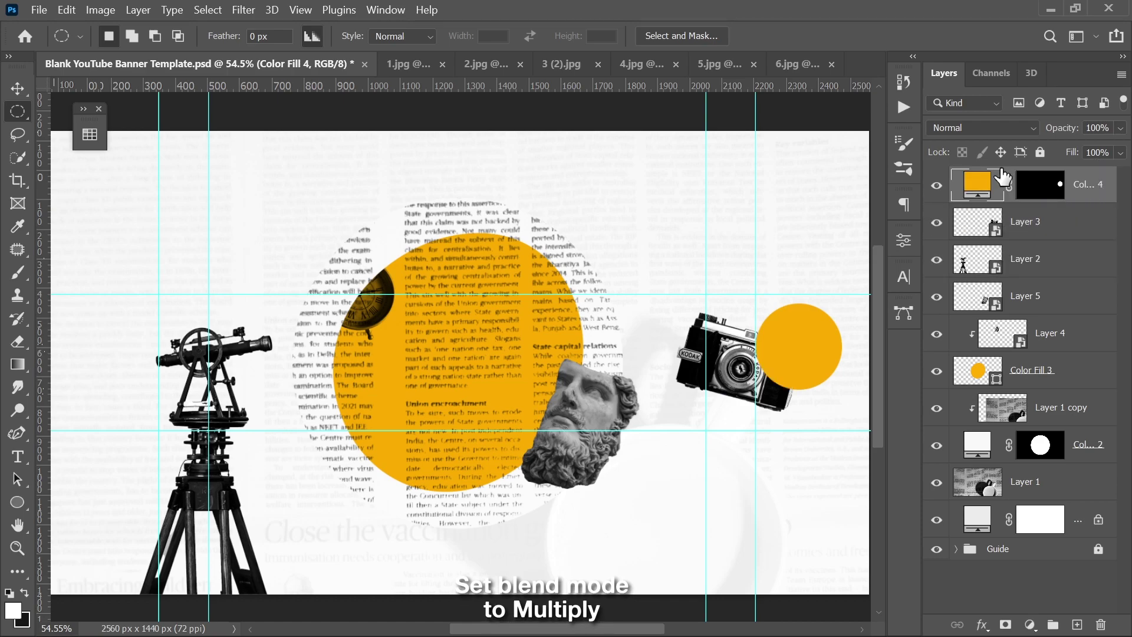
left_click(960, 129)
left_click(953, 196)
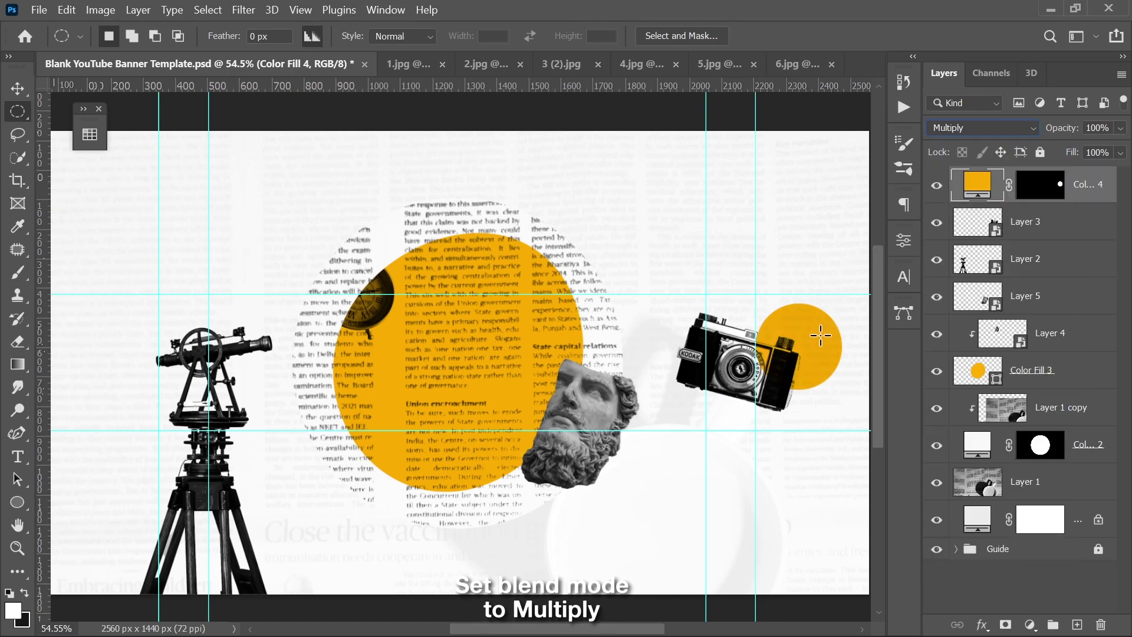
key("v")
left_click_drag(820, 335, 802, 335)
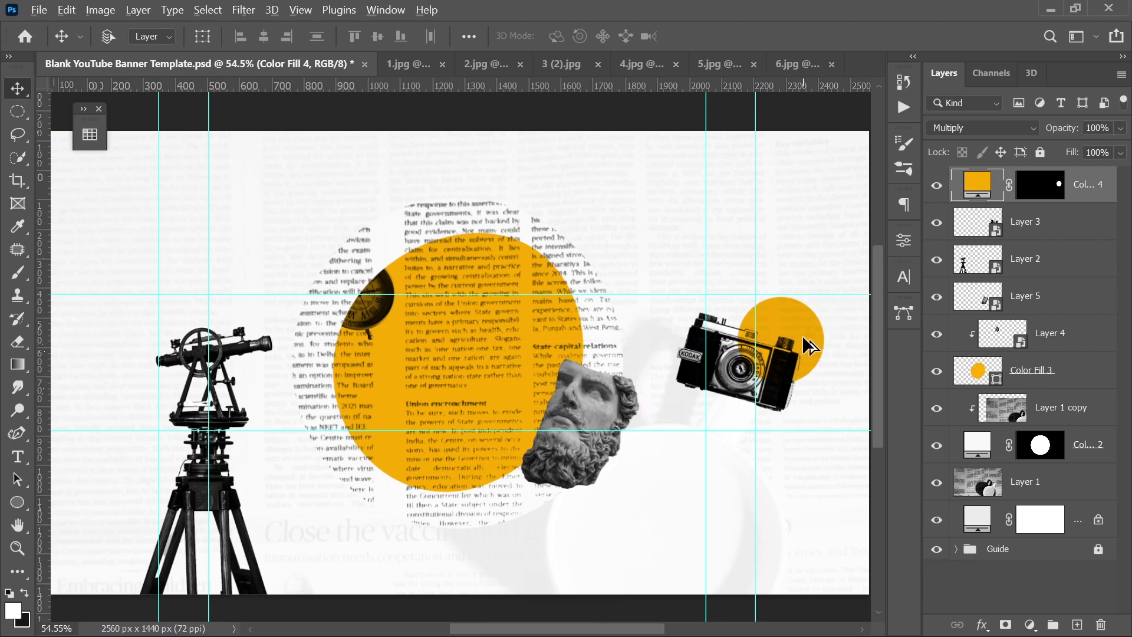
Duplicate the yellow circle behind the telescope's head and scale the copy to about 75%.
mouse_move(804, 335)
left_mouse_down()
mouse_move(178, 347)
mouse_move(203, 353)
left_mouse_up()
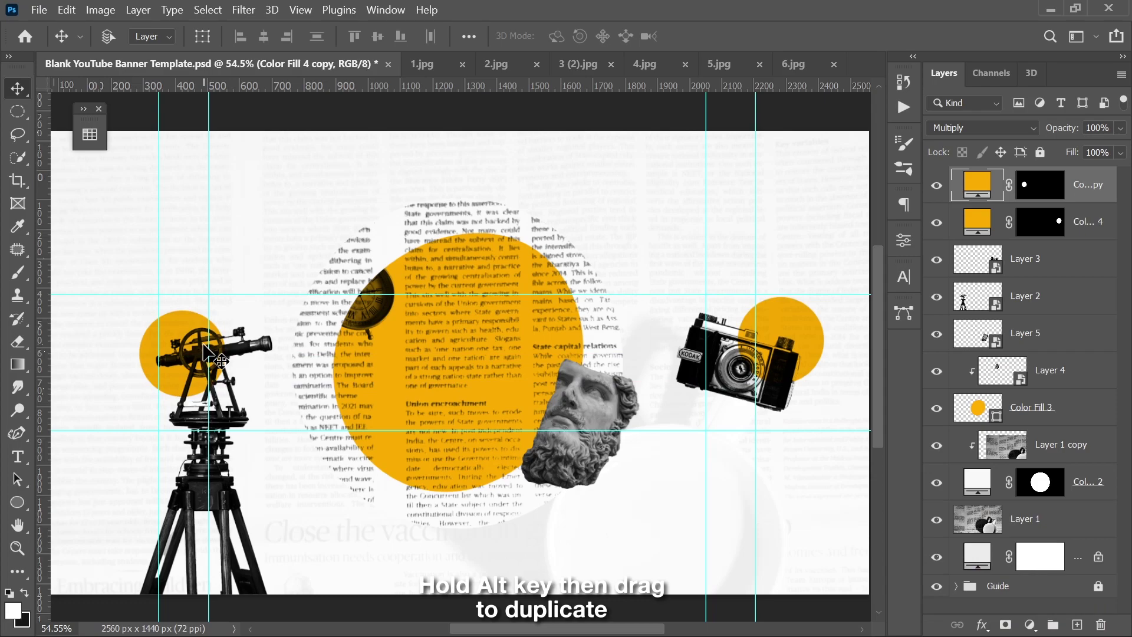
key("ctrl+t")
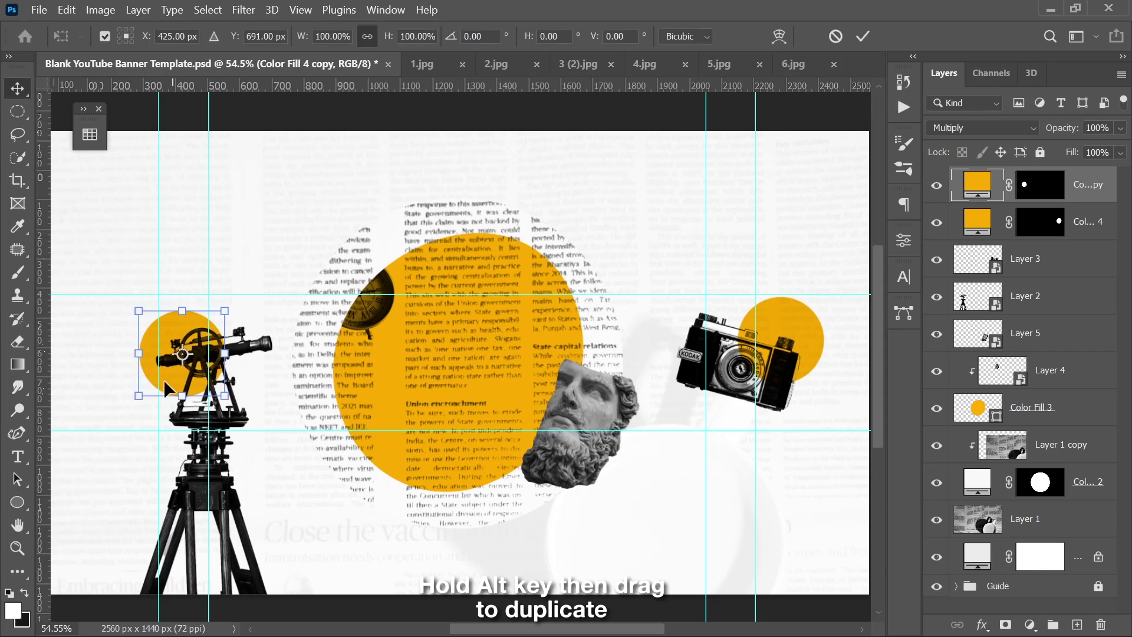
mouse_move(143, 394)
left_mouse_down()
mouse_move(160, 376)
mouse_move(216, 364)
mouse_move(219, 382)
left_mouse_up()
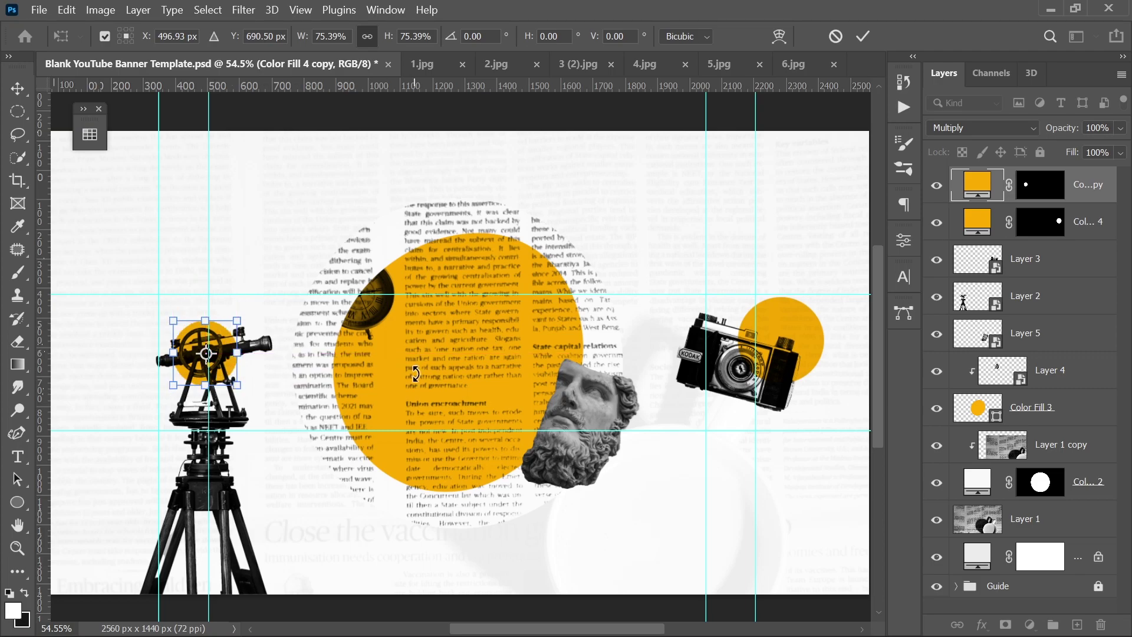
left_click(863, 37)
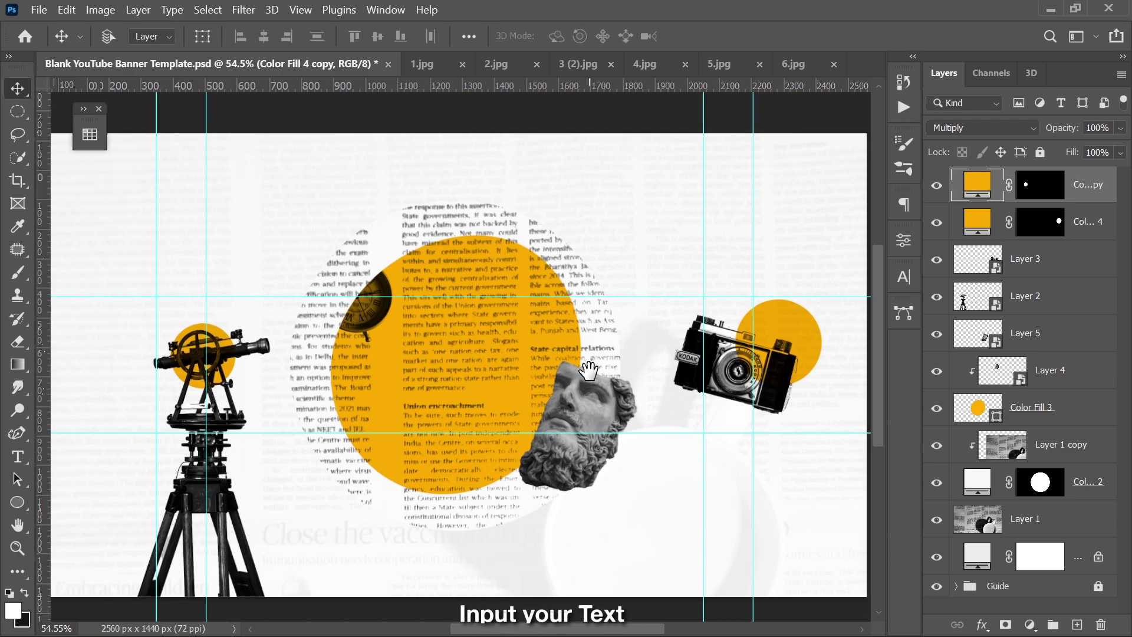
Type an 'Archive' title at 173 pt over the central circle and nudge it slightly left.
key("t")
left_click_drag(380, 343, 573, 418)
type("archiv")
key("ctrl+a")
key("ctrl+t")
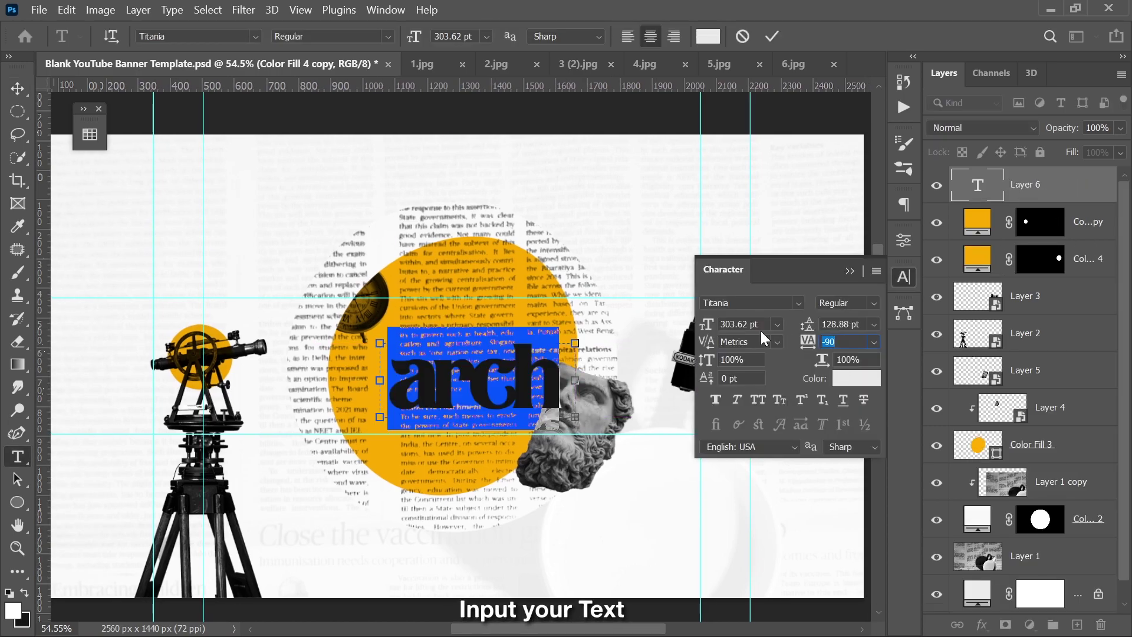
left_click_drag(707, 323, 647, 327)
type("173")
key("Return")
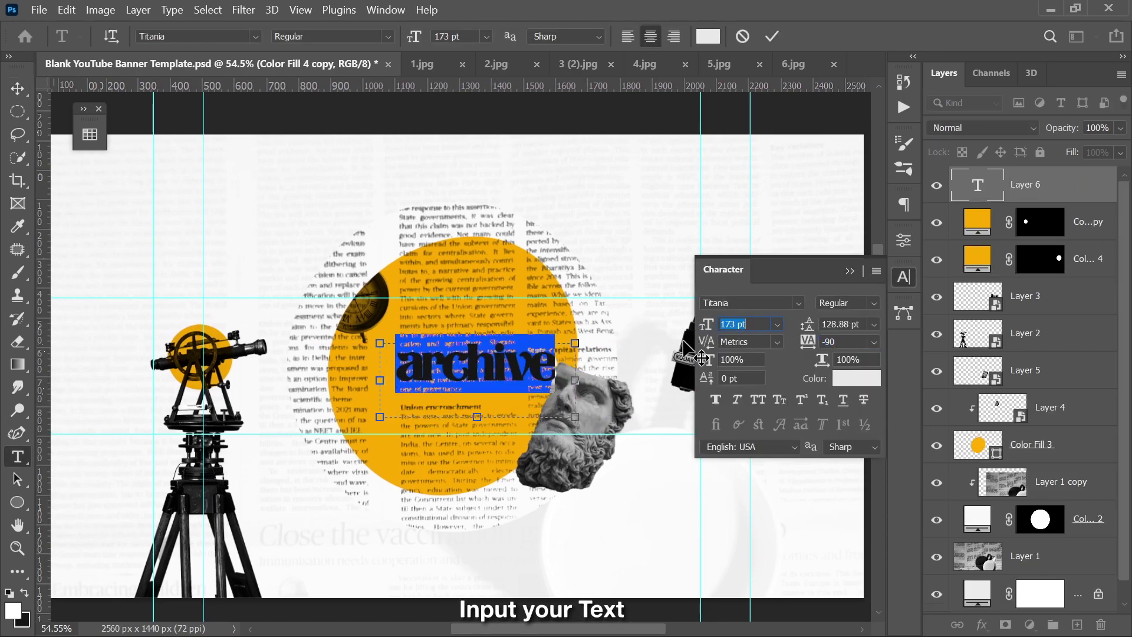
key("ctrl+Return")
key("v")
left_click_drag(512, 378, 491, 377)
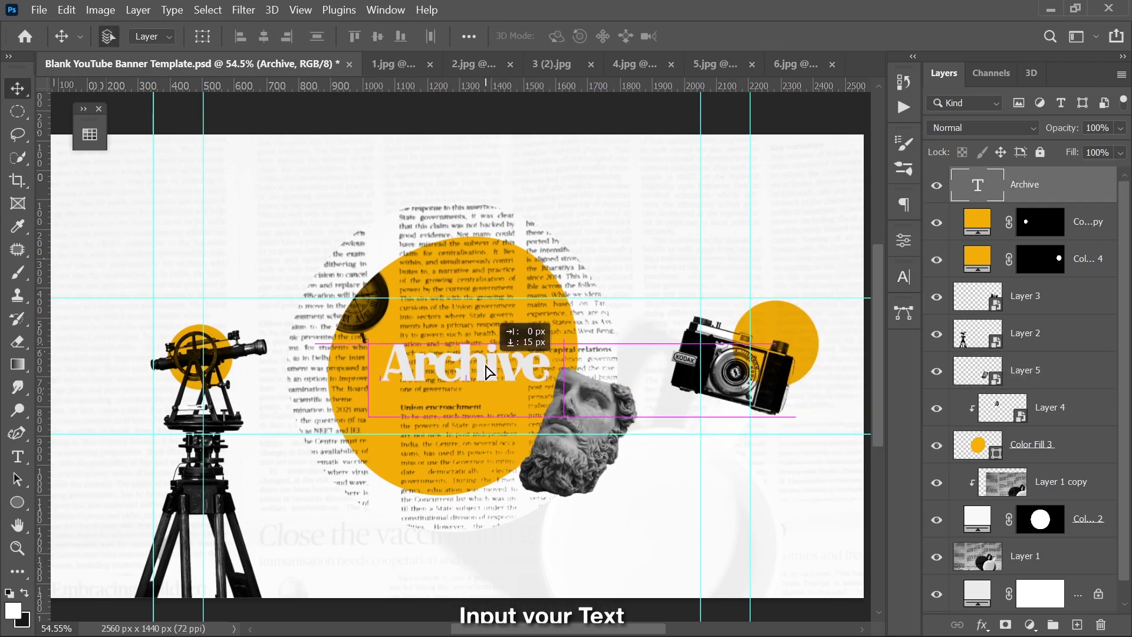
Give the Archive title a drop shadow, then switch to the 6.jpg starfield image.
double_click(1088, 184)
left_click_drag(737, 165, 788, 144)
left_click(705, 466)
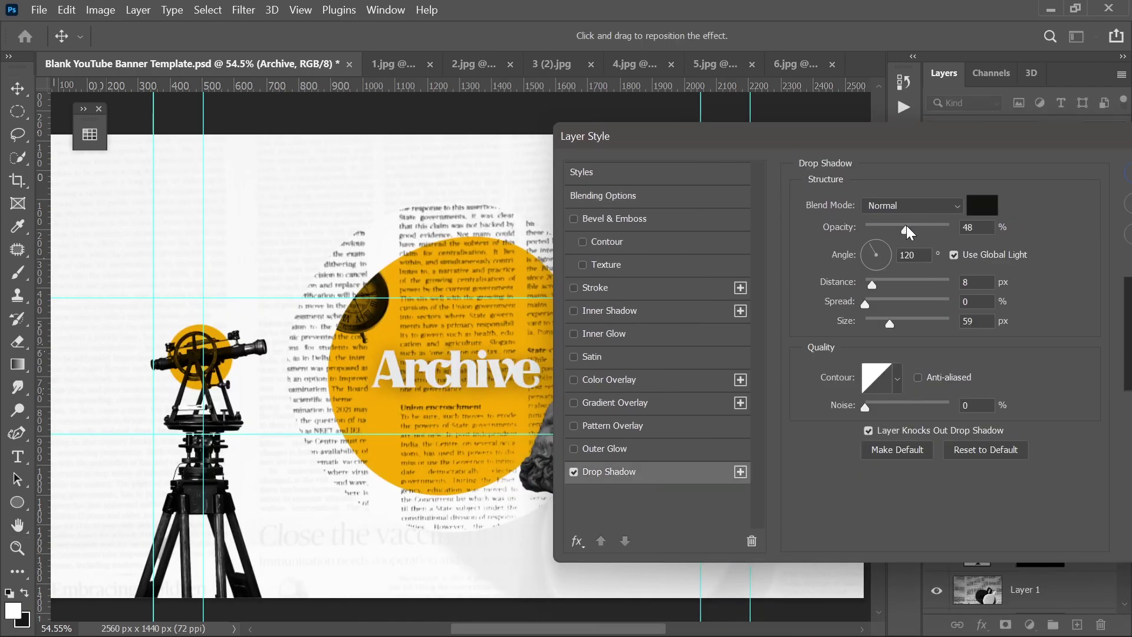
key("Return")
left_click(796, 63)
Bring the 6.jpg starfield into the banner, scale it to cover the canvas, and blend it with Screen.
left_click_drag(448, 322, 602, 378)
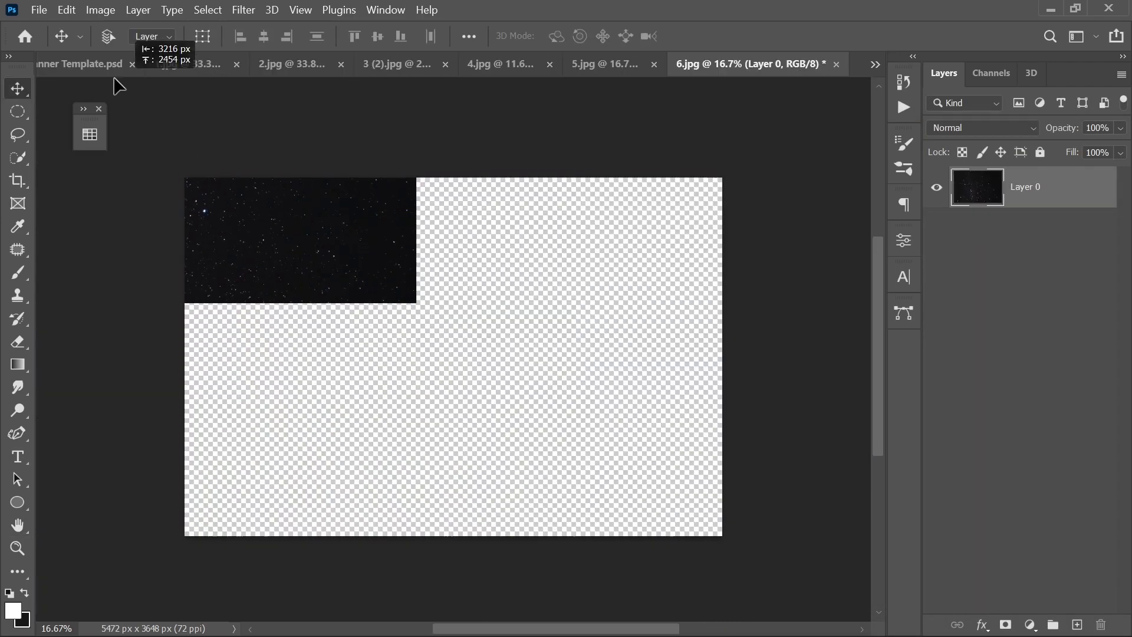
key("ctrl+t")
key("ctrl+0")
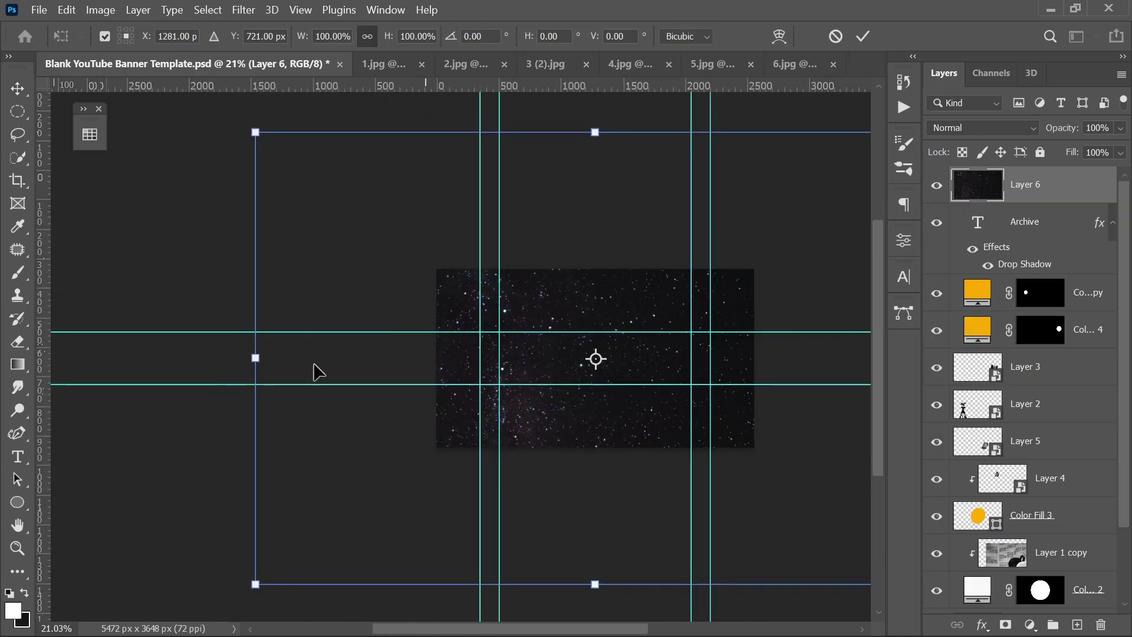
left_click_drag(253, 357, 436, 352)
key("Return")
scroll(631, 330, "up", 2, "alt")
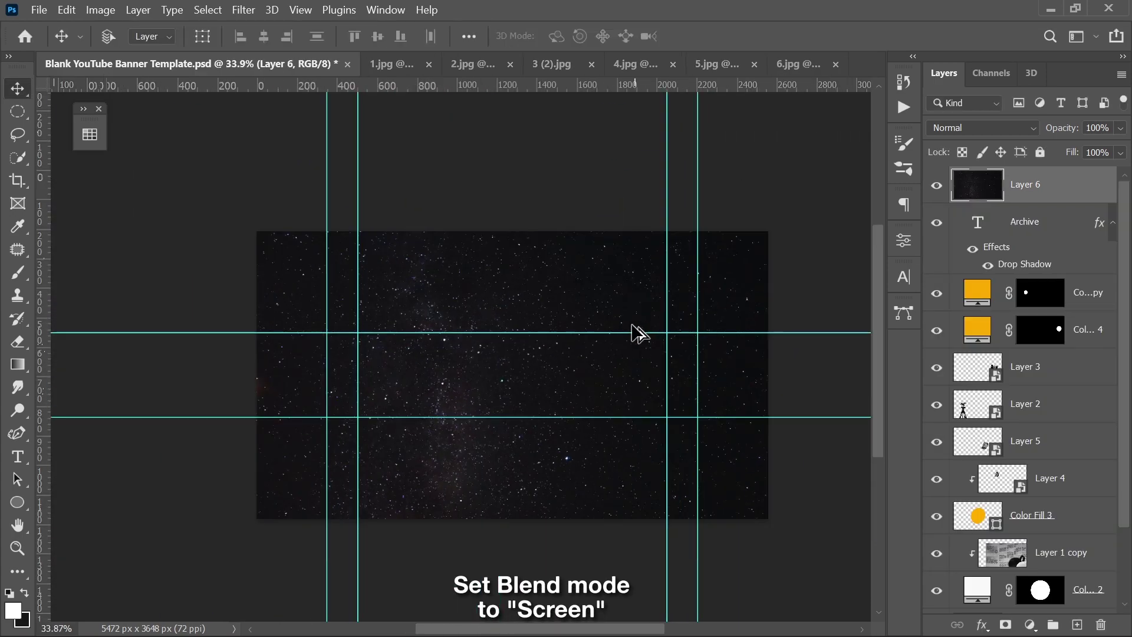
scroll(648, 330, "up", 2, "alt")
left_click(953, 128)
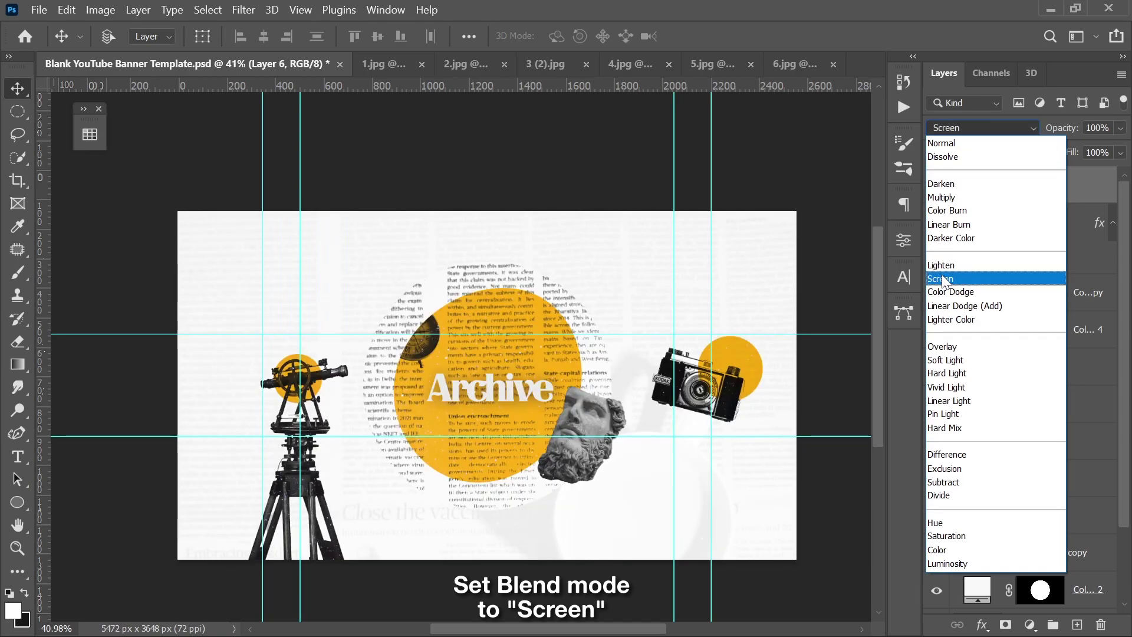
left_click(944, 279)
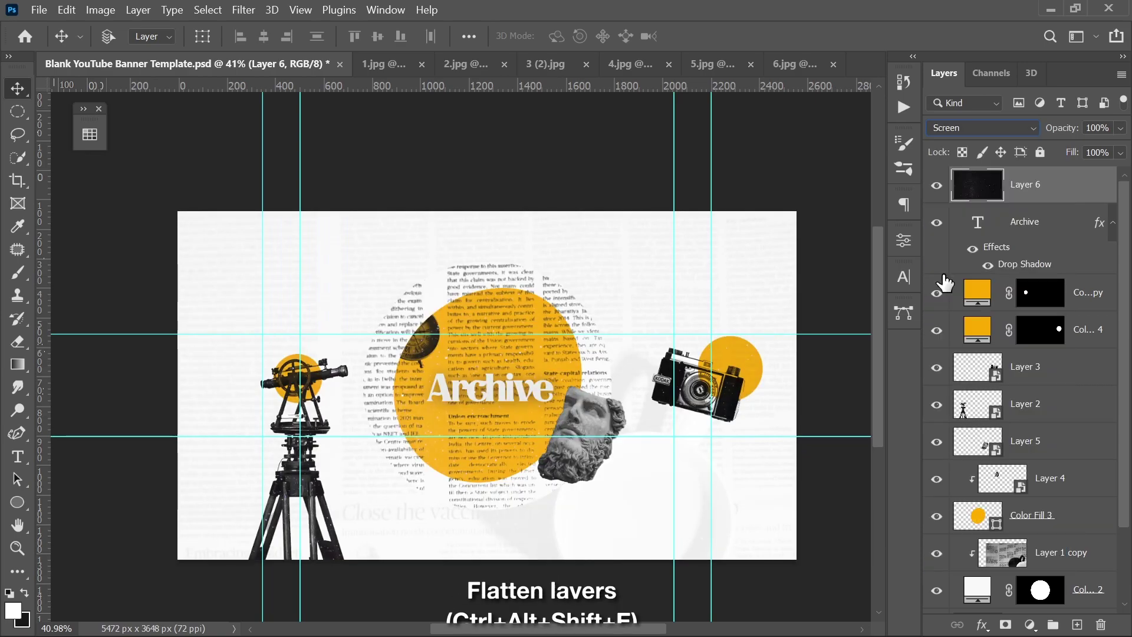
Stamp all visible layers into Layer 7 and set Add Noise Amount to 8%.
left_click_drag(594, 307, 586, 312)
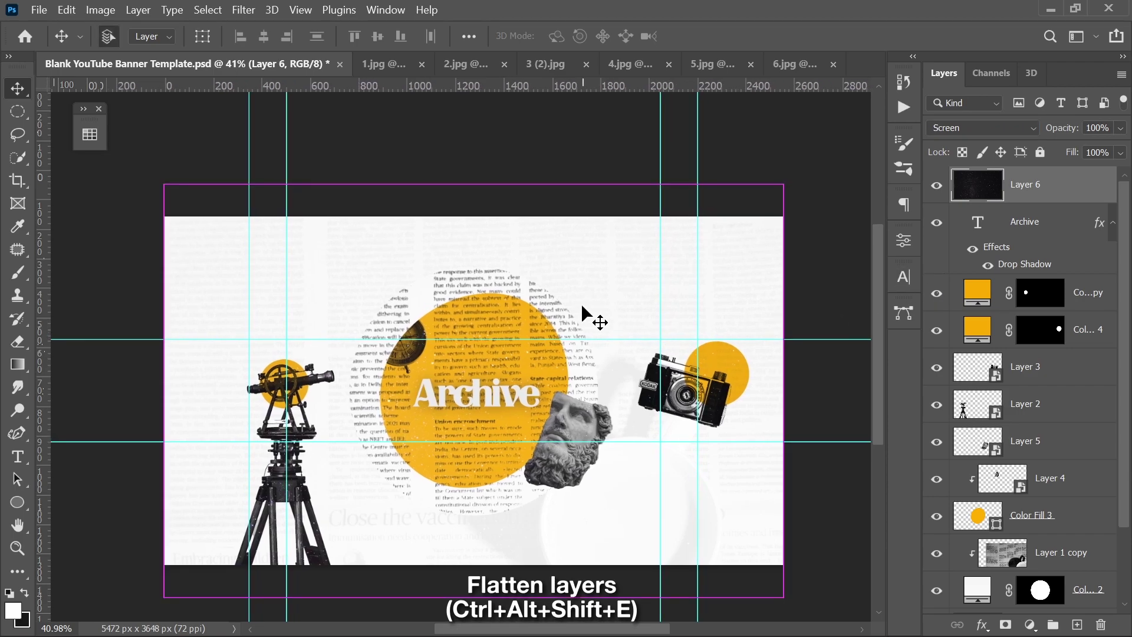
key("ctrl+alt+shift+e")
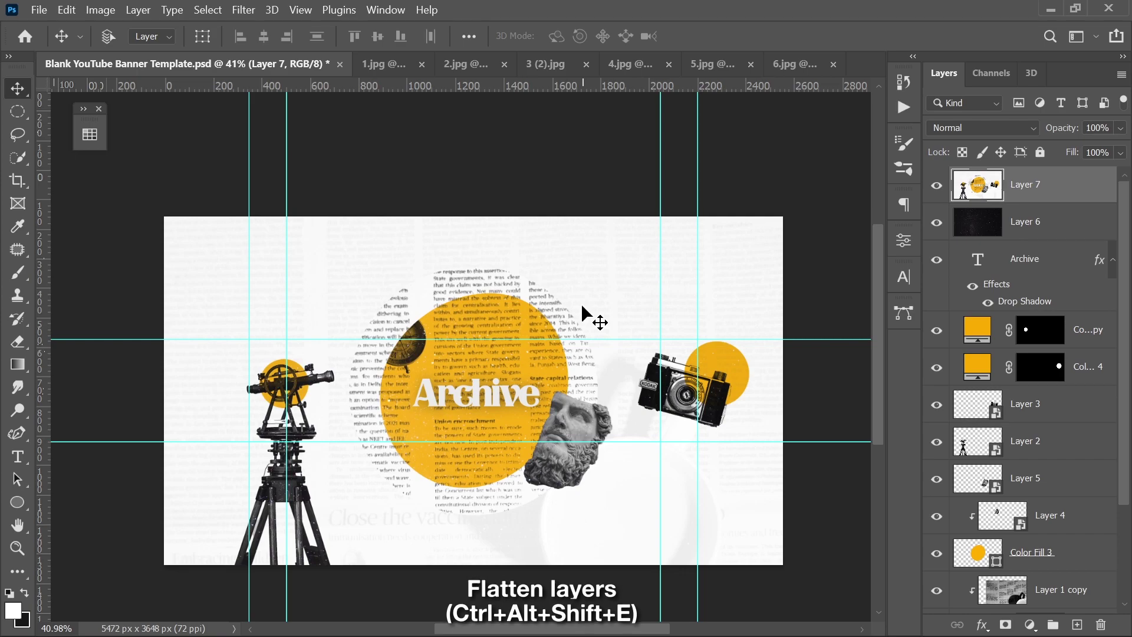
left_click(246, 11)
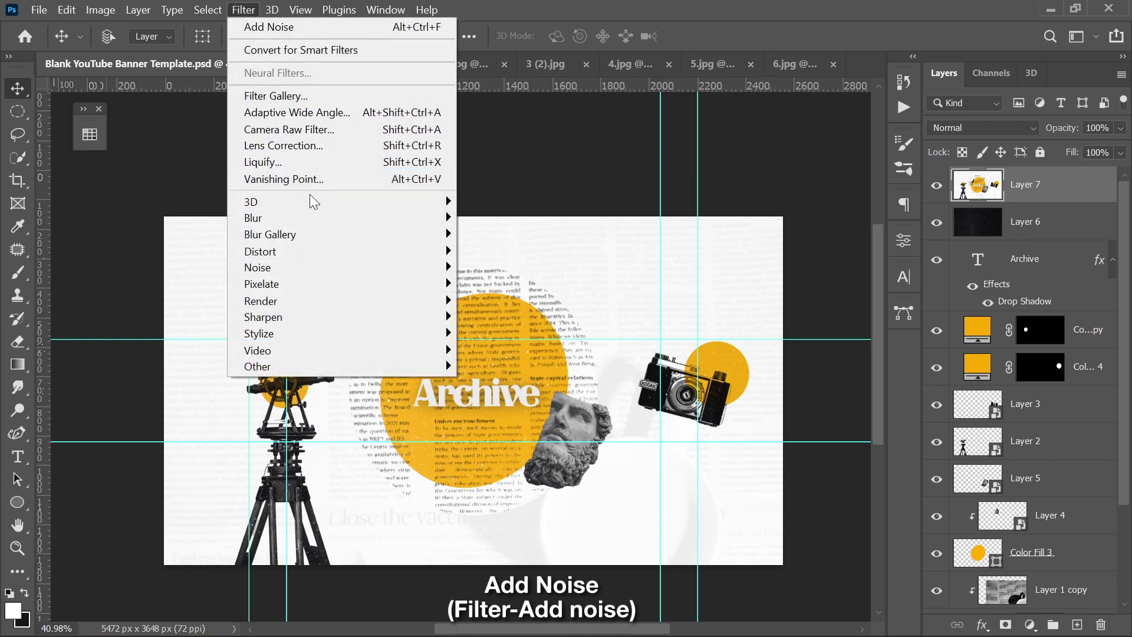
mouse_move(257, 267)
left_click(472, 268)
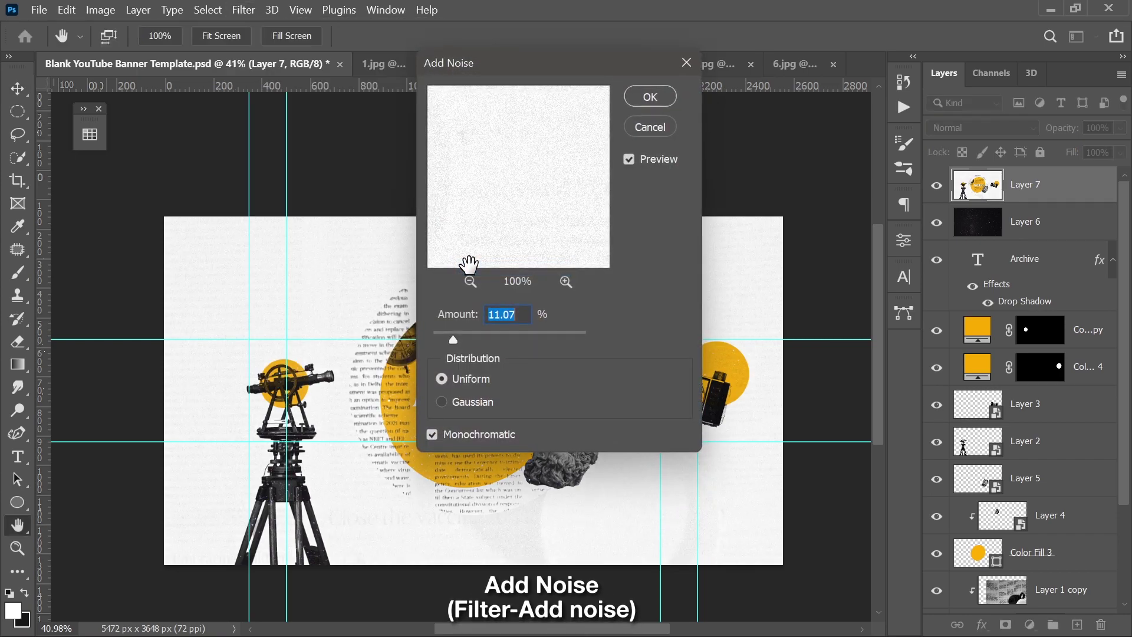
left_click_drag(536, 75, 741, 111)
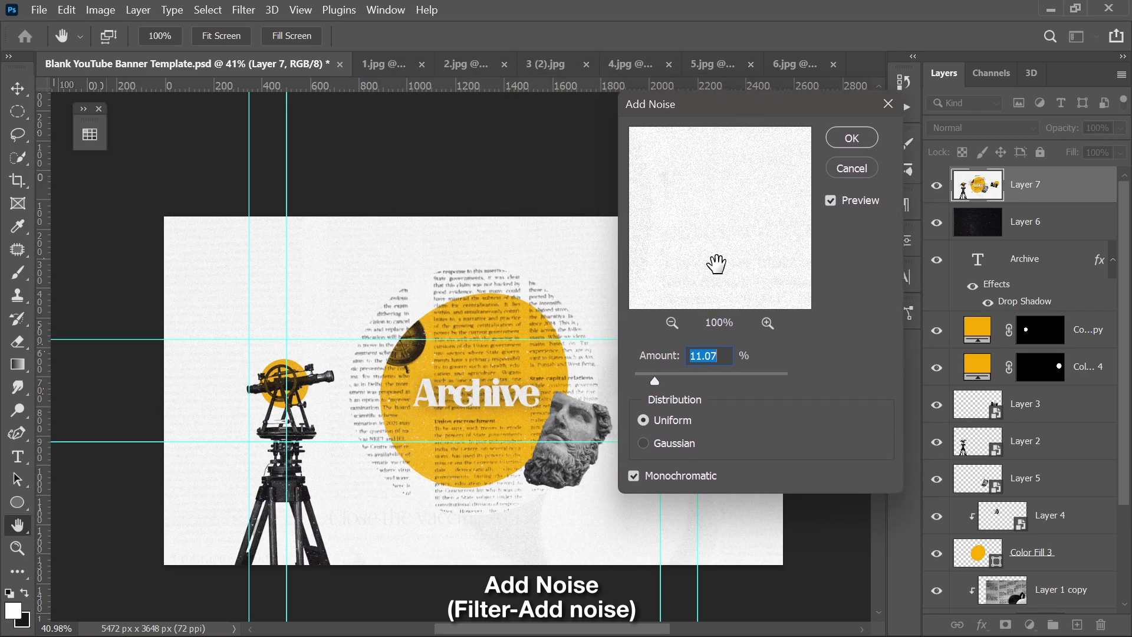
type("10")
key("BackSpace")
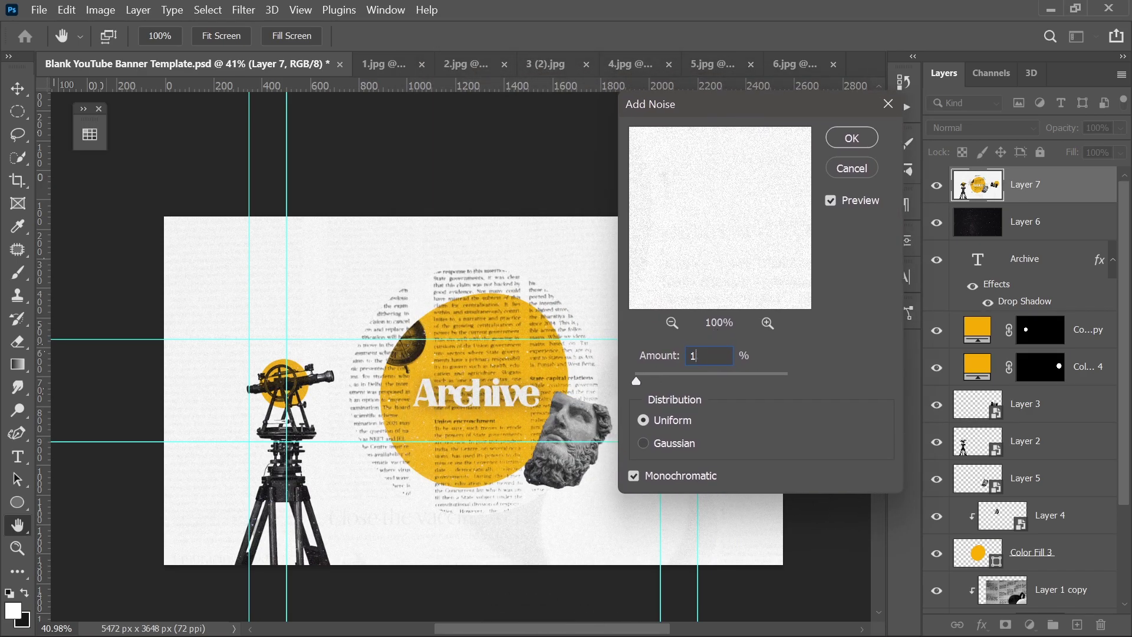
key("BackSpace")
type("8")
Confirm the 8% monochromatic Add Noise on Layer 7.
left_click(853, 136)
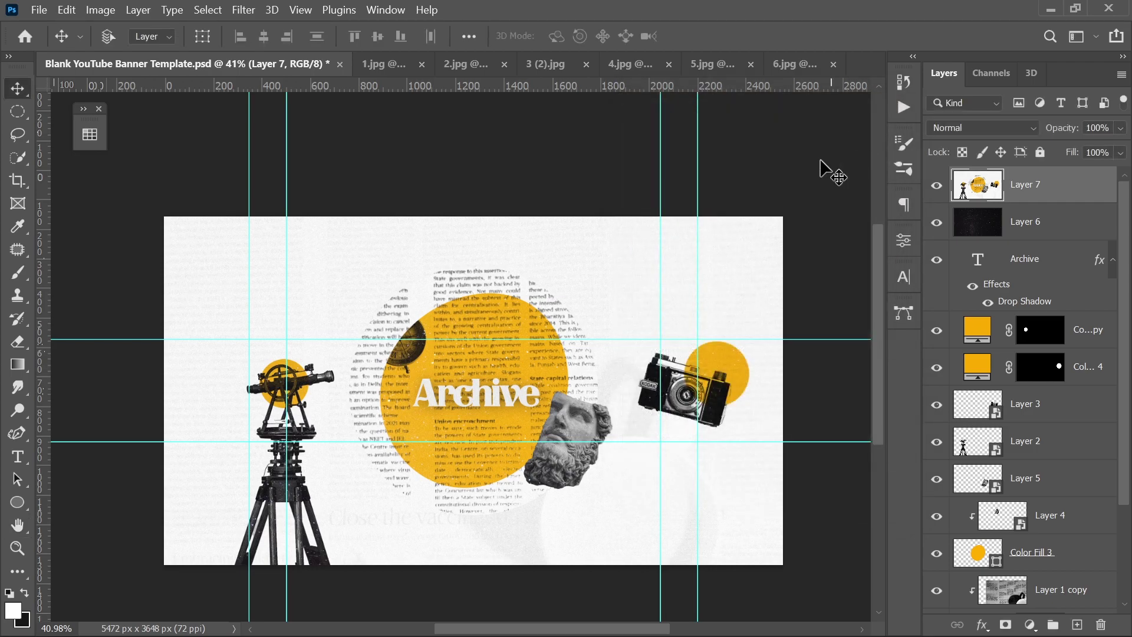